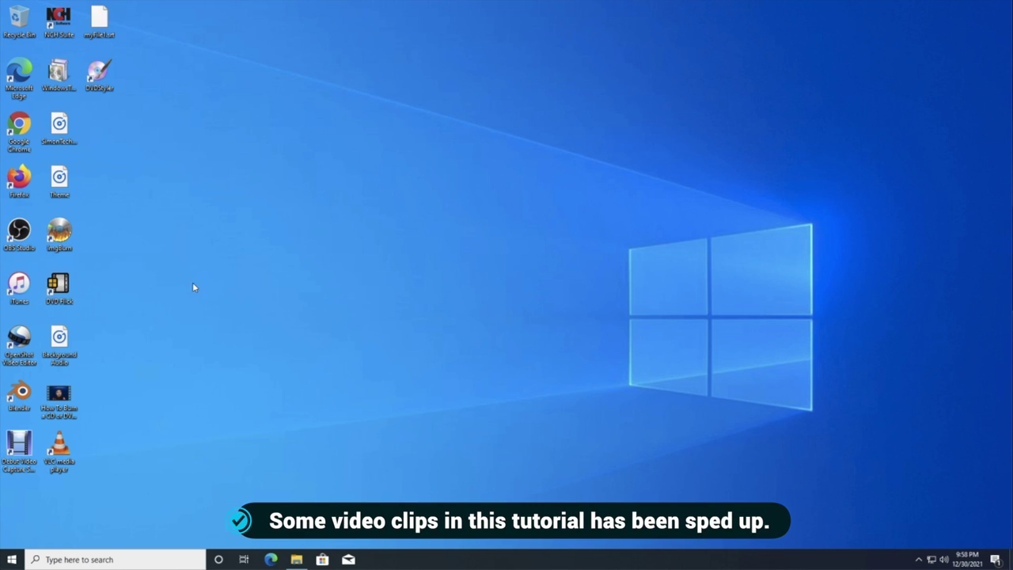
# Launch DVD Flick and add the Desktop video 'How To Burn a CD or DVD on Windows PC' as a title.
pyautogui.doubleClick(59, 288)
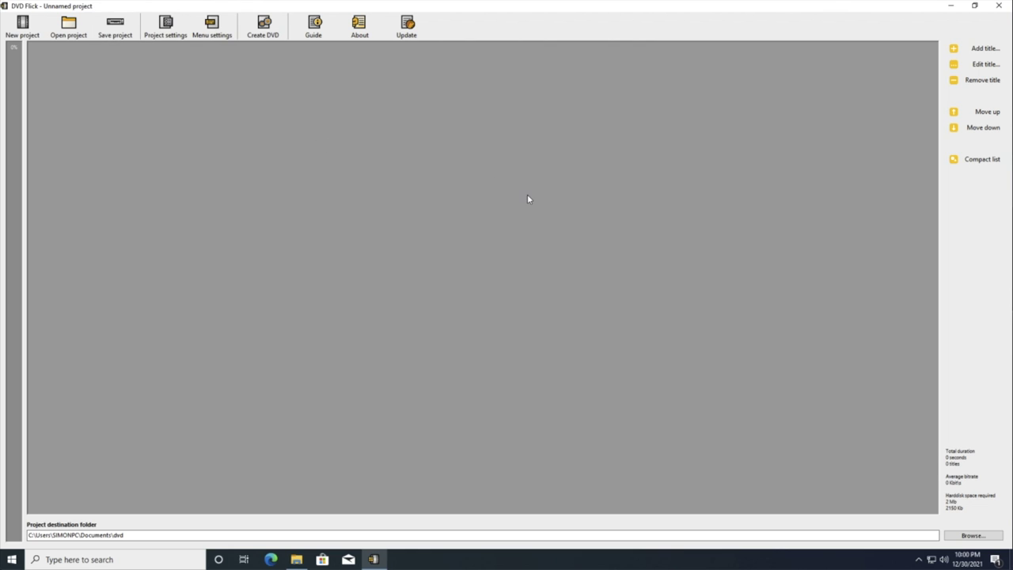
pyautogui.click(964, 54)
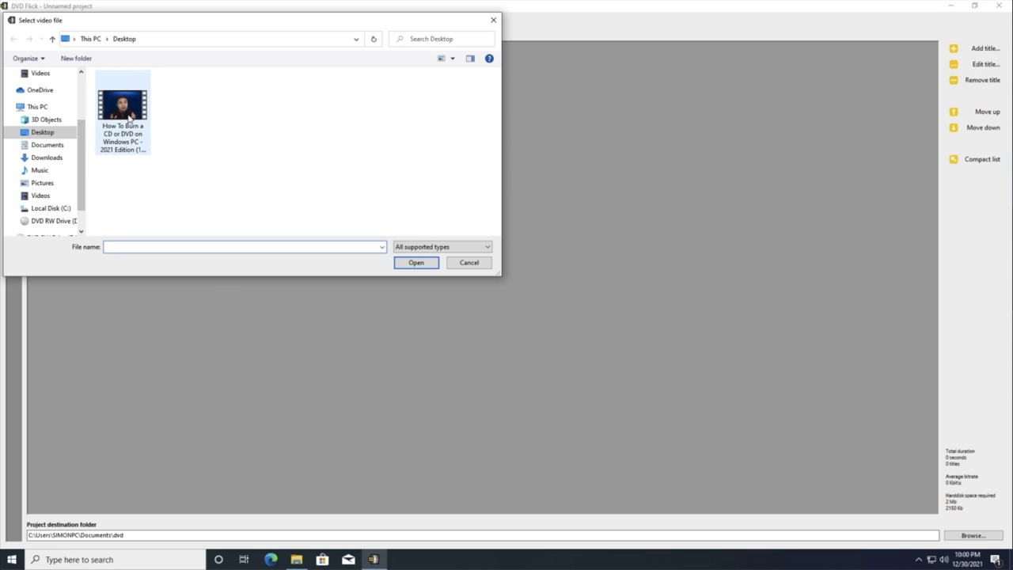
pyautogui.doubleClick(127, 111)
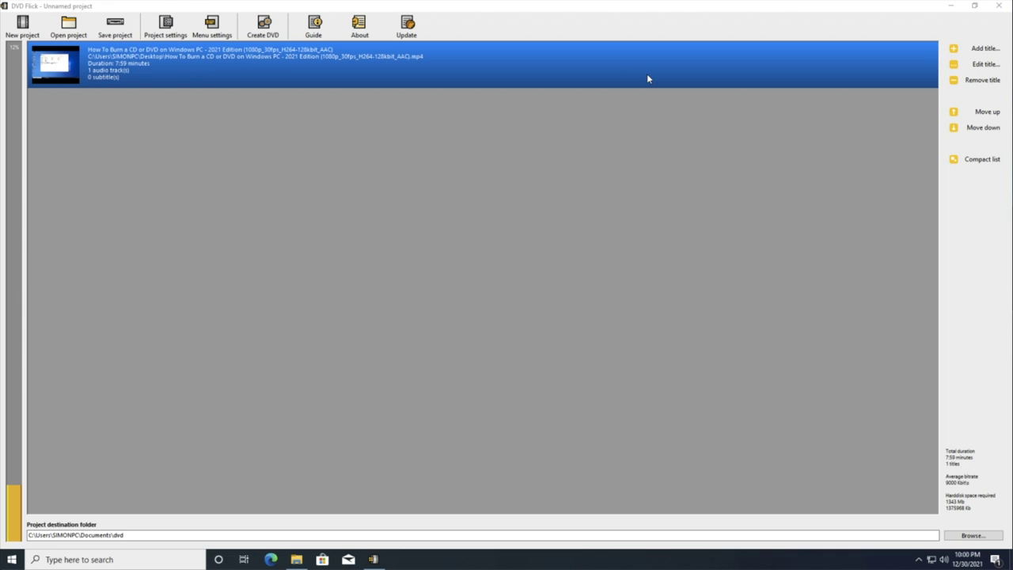
pyautogui.click(980, 70)
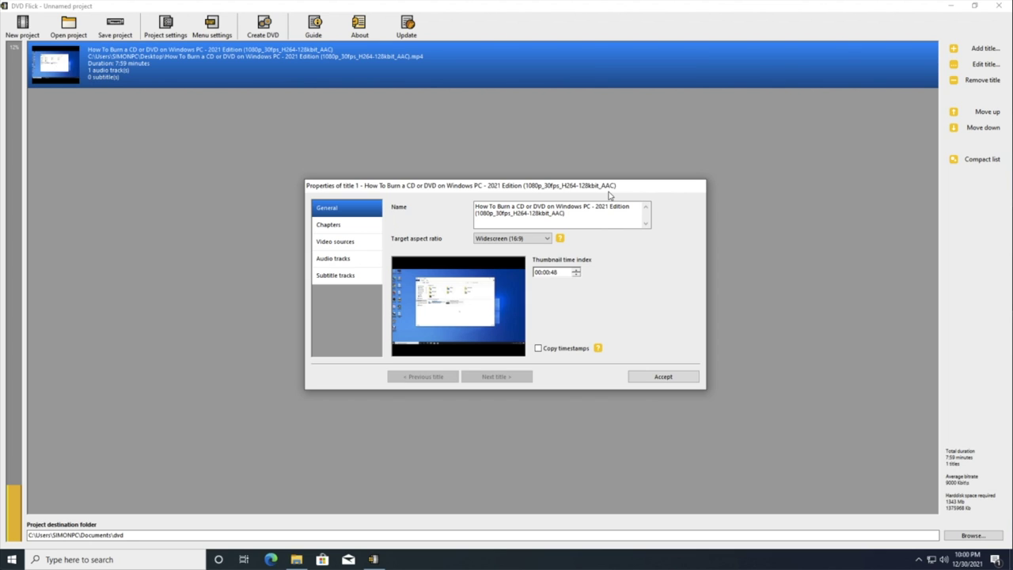
pyautogui.click(345, 228)
pyautogui.click(344, 249)
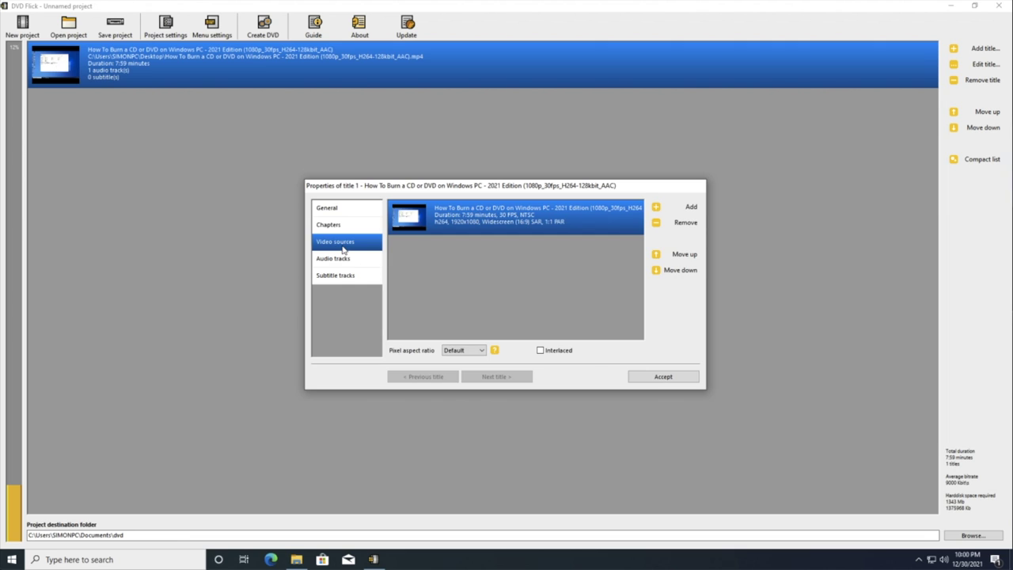
pyautogui.click(345, 264)
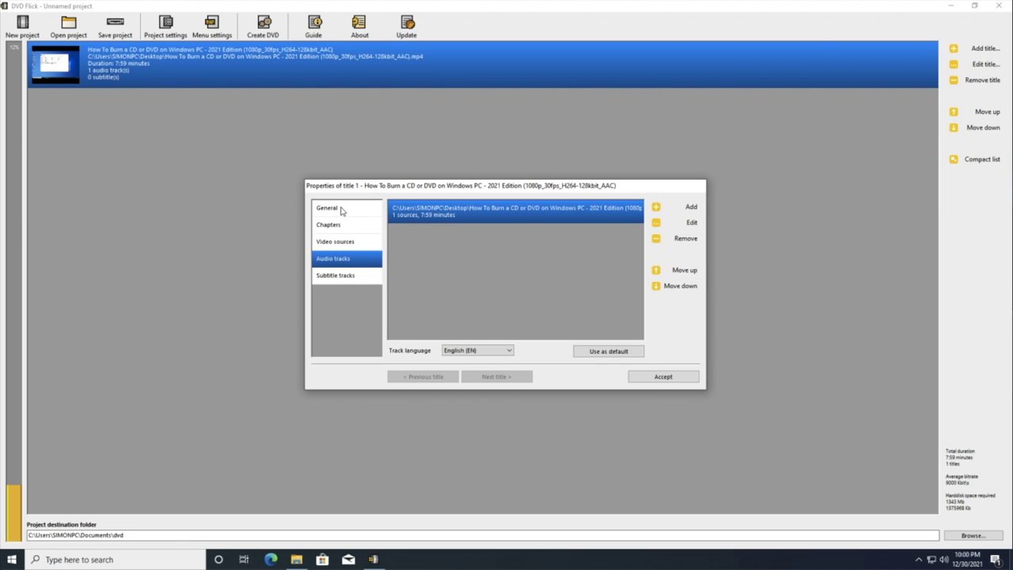
pyautogui.click(342, 210)
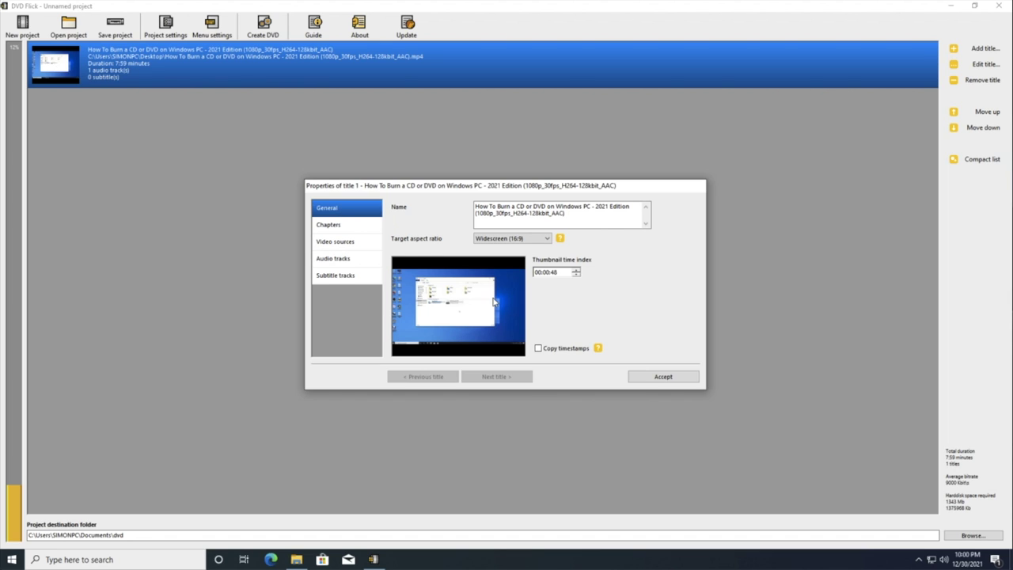
pyautogui.click(368, 228)
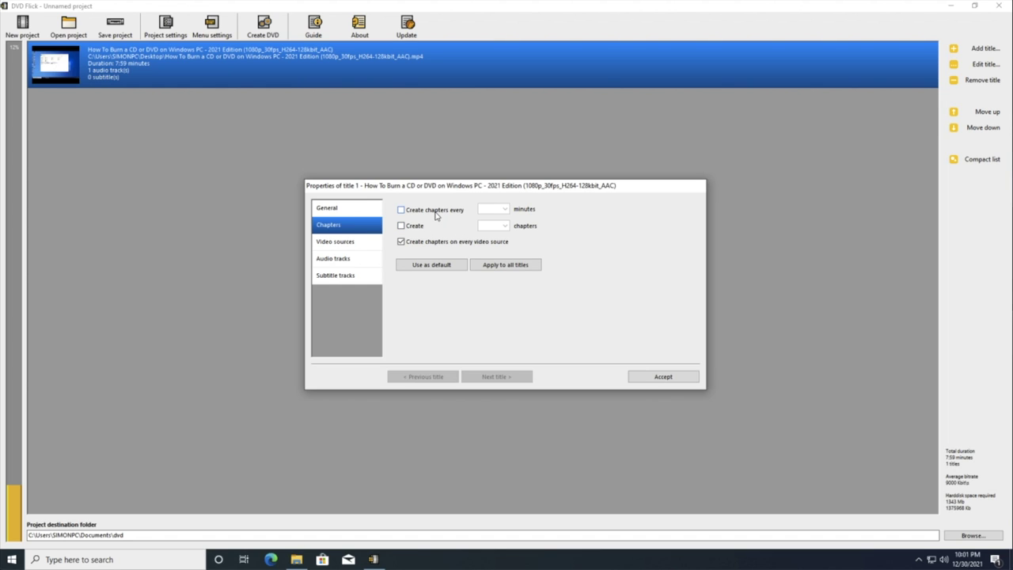
pyautogui.click(435, 213)
pyautogui.click(417, 227)
pyautogui.click(428, 211)
pyautogui.click(401, 227)
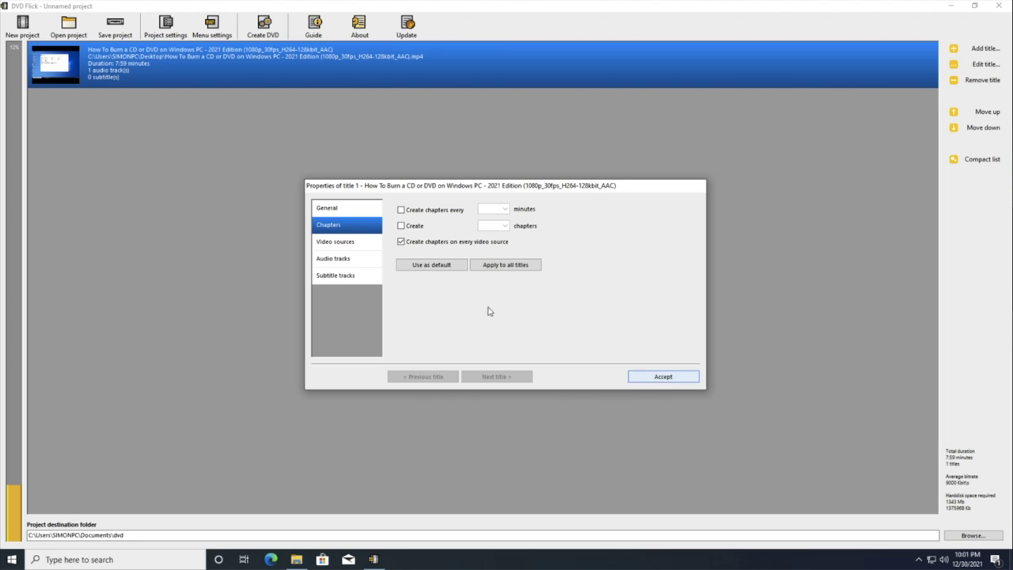
pyautogui.click(355, 250)
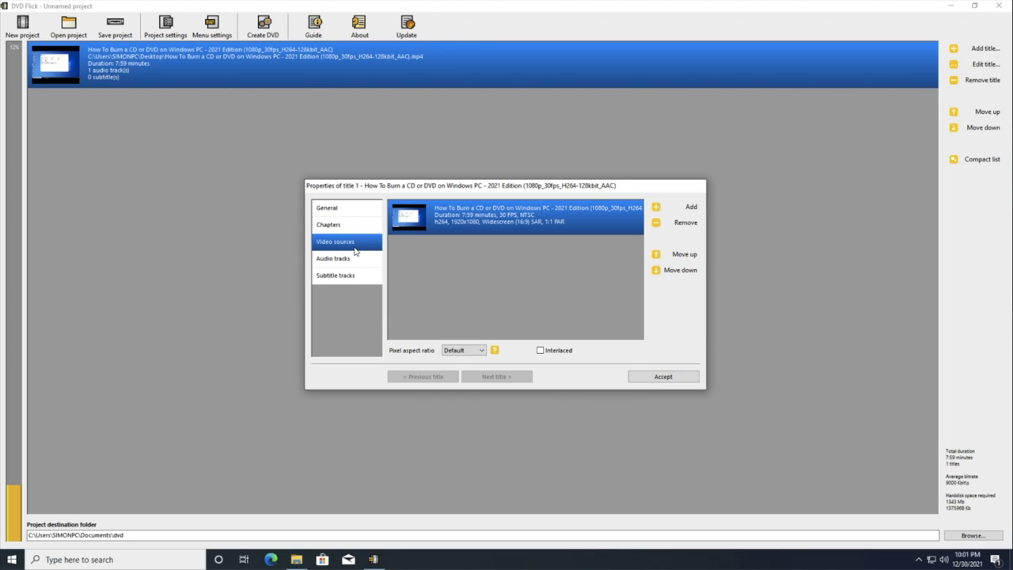
pyautogui.click(354, 257)
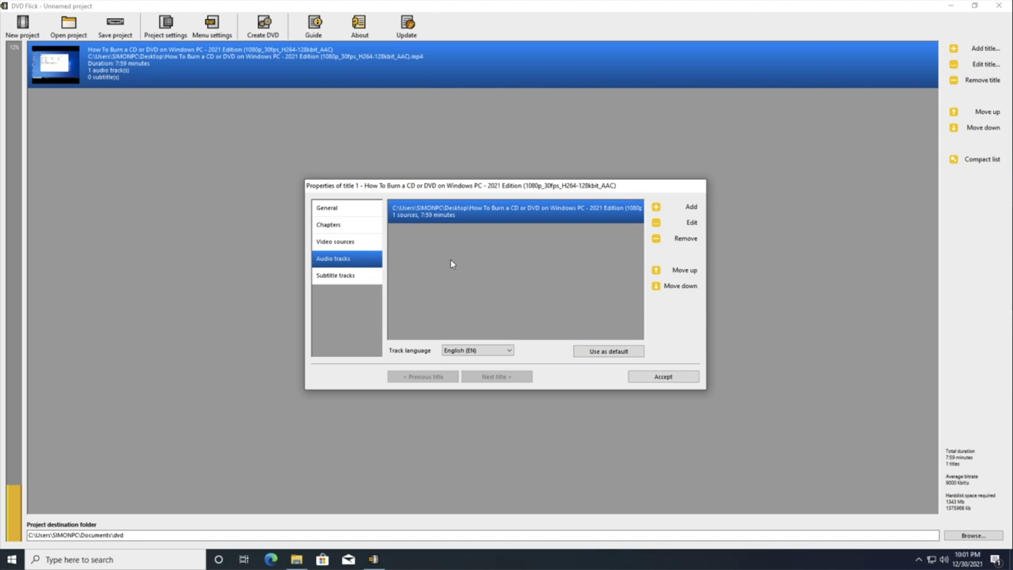
pyautogui.click(376, 276)
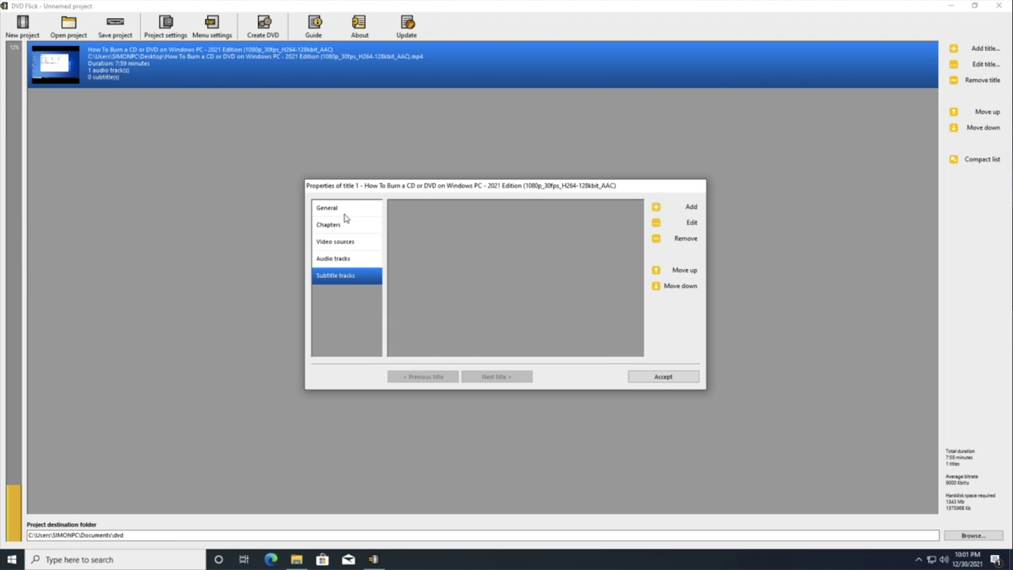
pyautogui.click(335, 208)
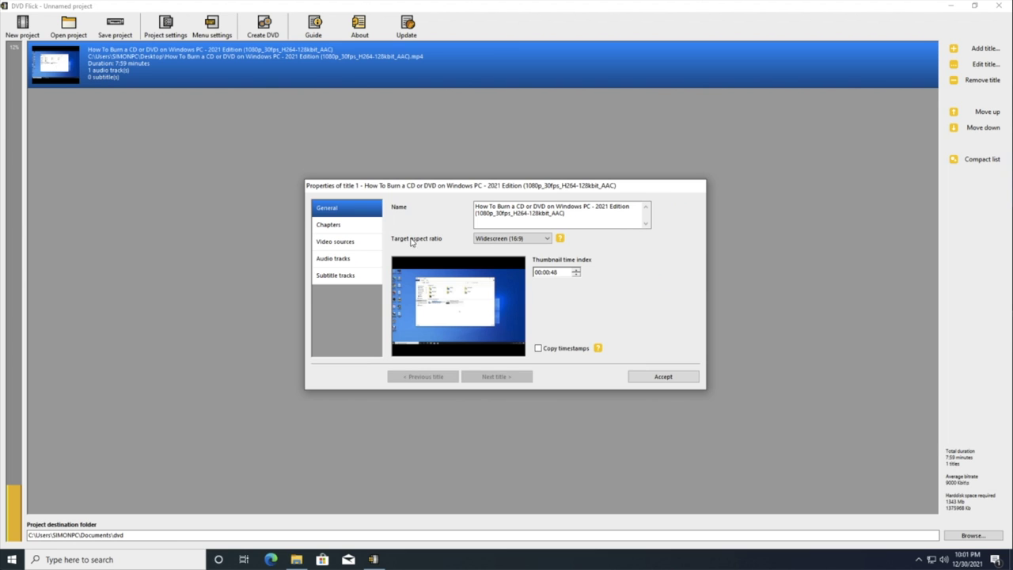
# Close title properties, then compare menu templates from Mosaic to Simple White and pick Simple Black.
pyautogui.click(662, 377)
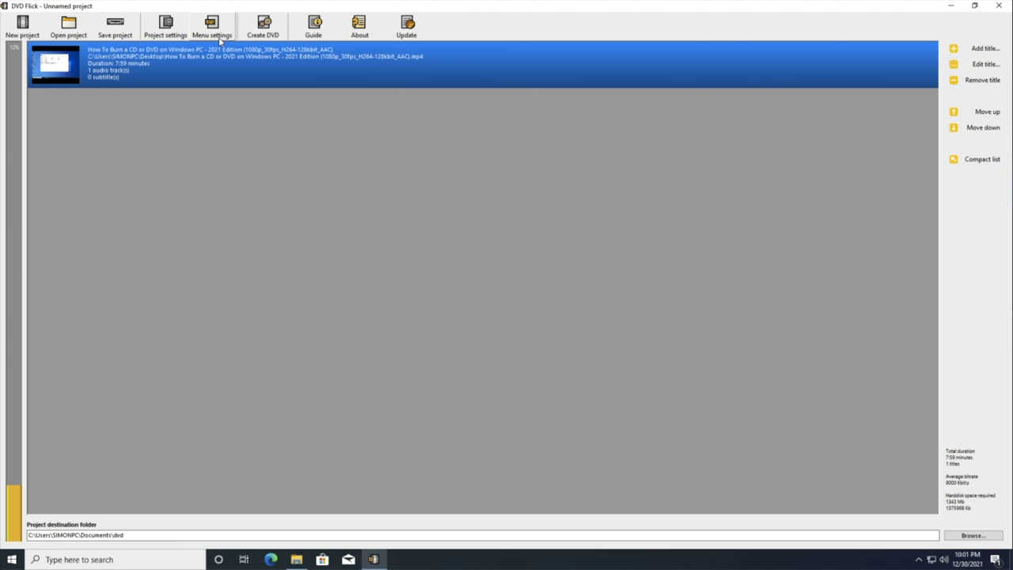
pyautogui.click(212, 27)
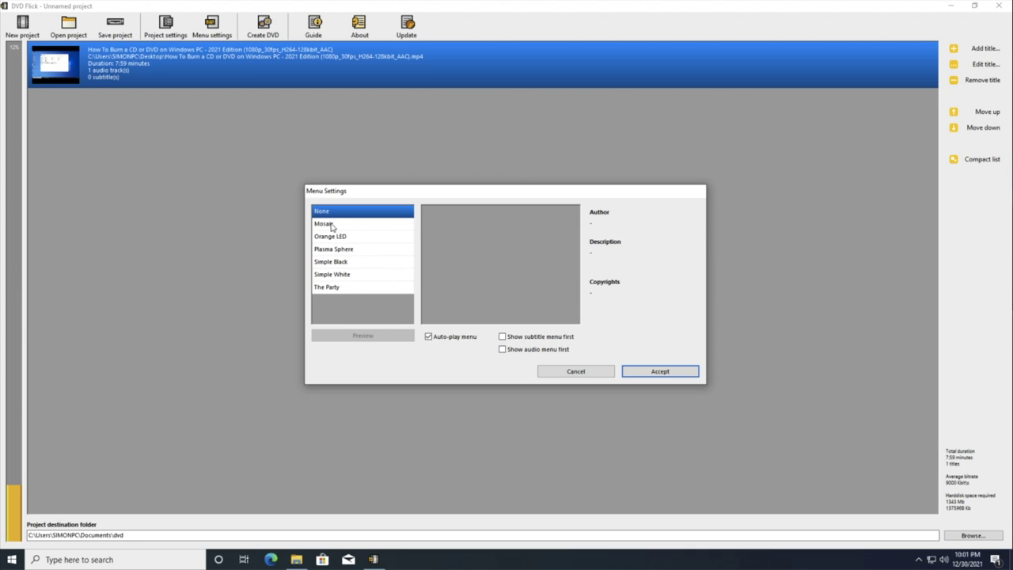
pyautogui.click(332, 225)
pyautogui.press('Down')
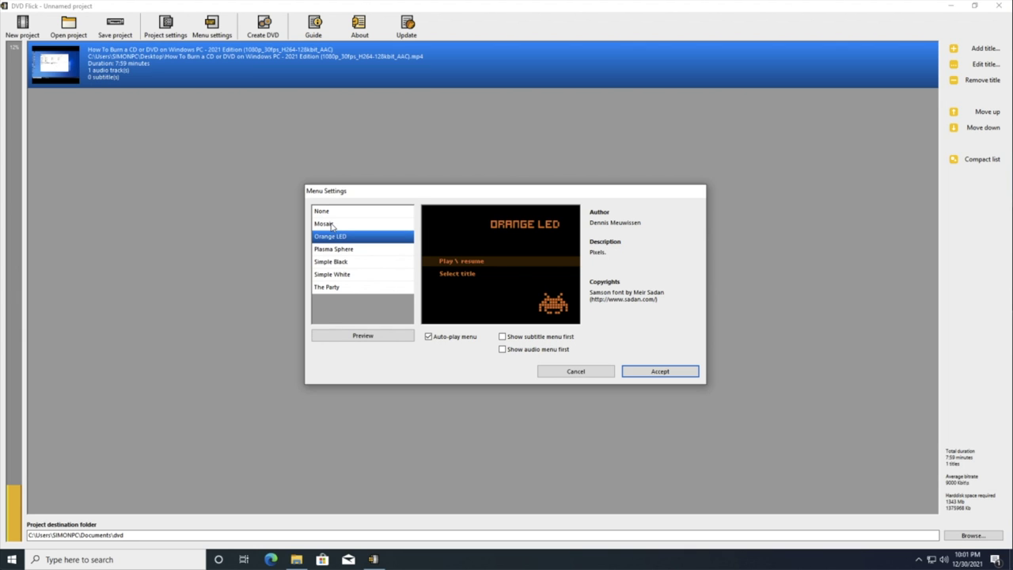
pyautogui.press('Down')
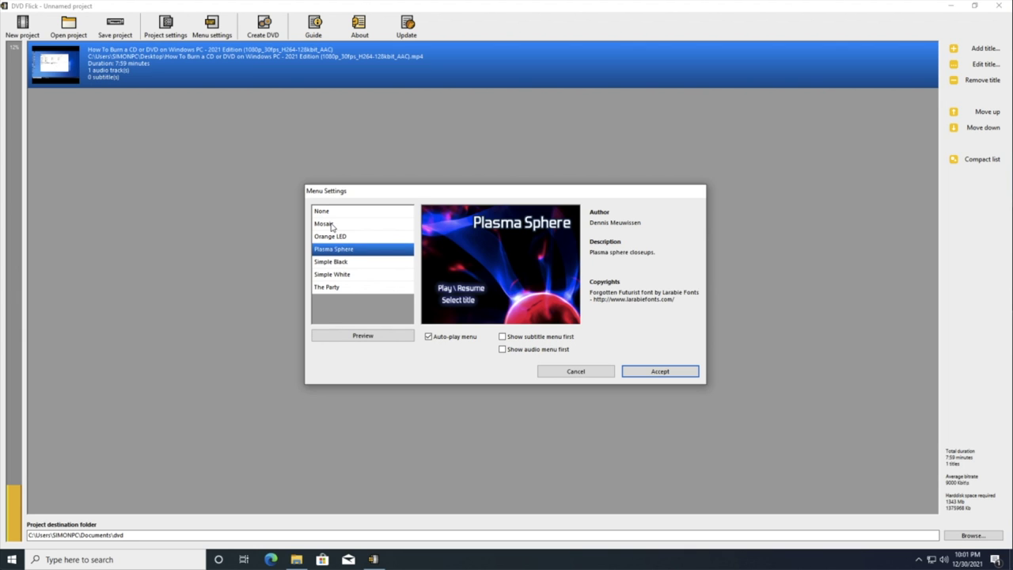
pyautogui.press('Down')
pyautogui.press('Down')
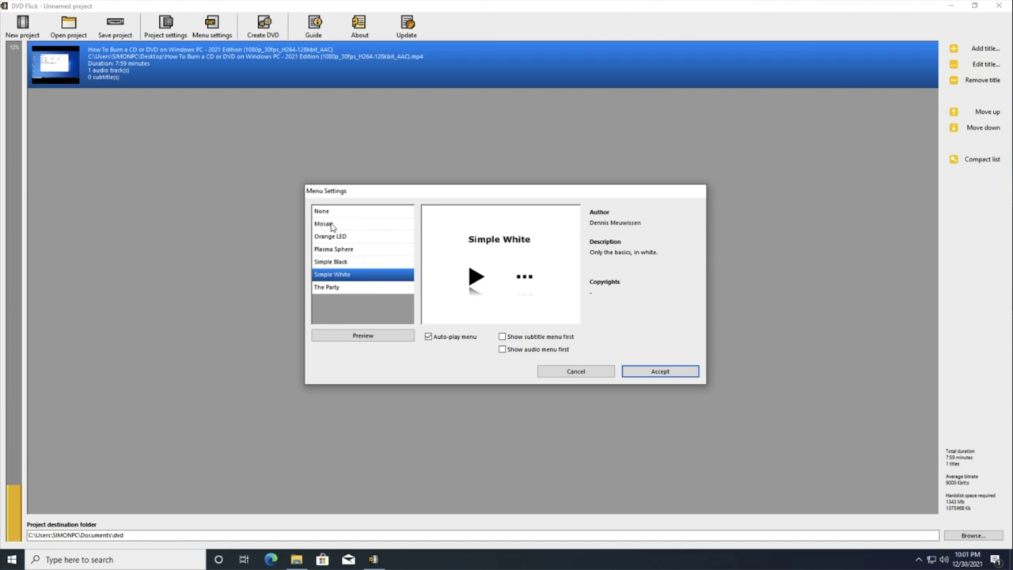
pyautogui.press('Down')
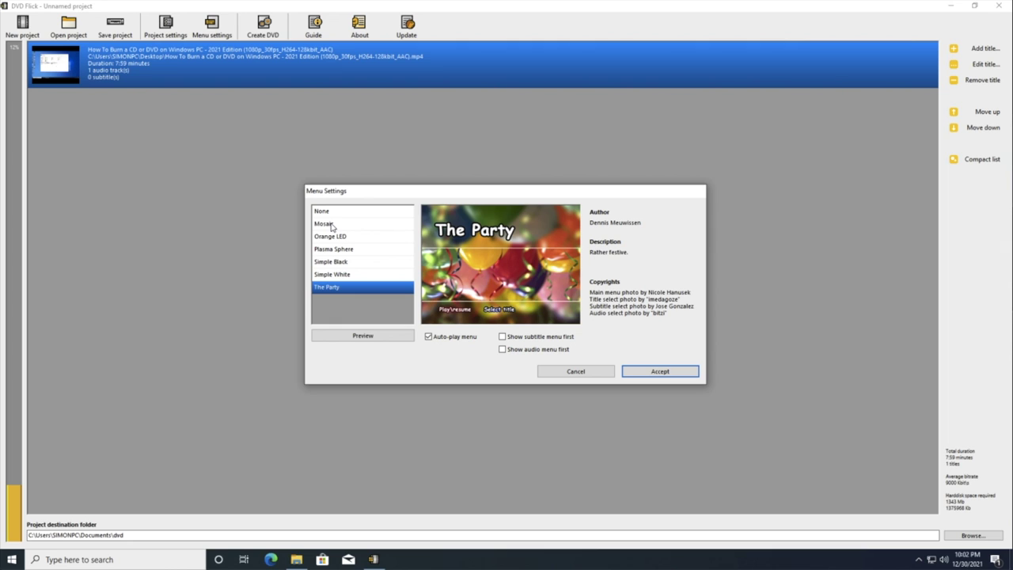
pyautogui.press('Up')
pyautogui.press('Up')
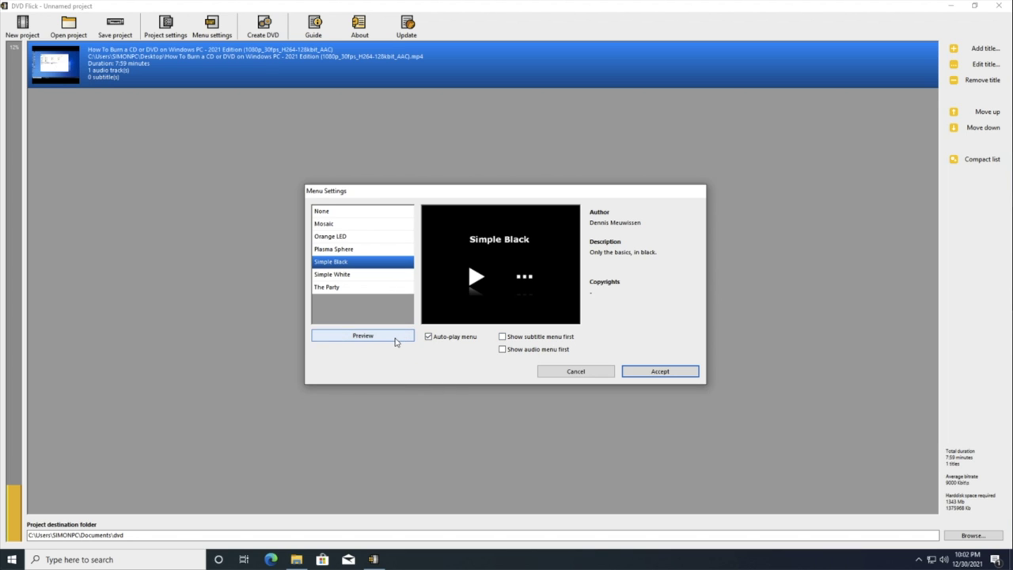
# Preview the Simple Black menu's main and title-selection pages, then close the preview.
pyautogui.click(396, 340)
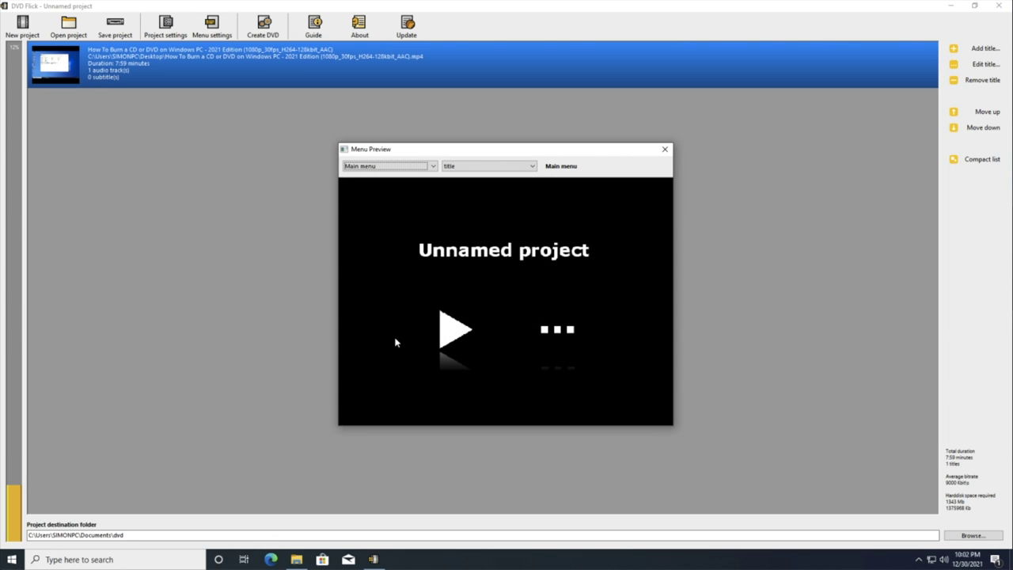
pyautogui.click(559, 333)
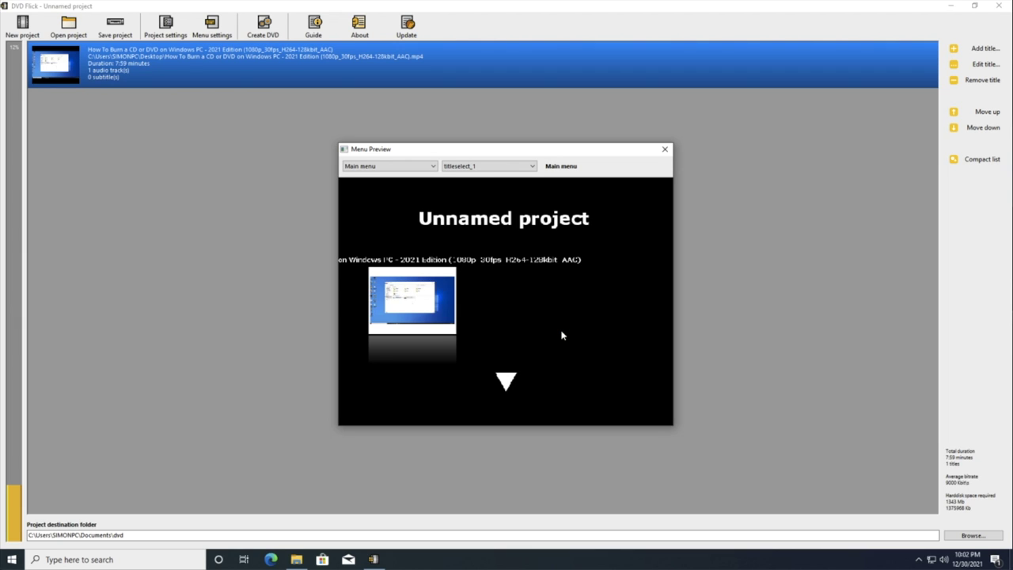
pyautogui.click(506, 383)
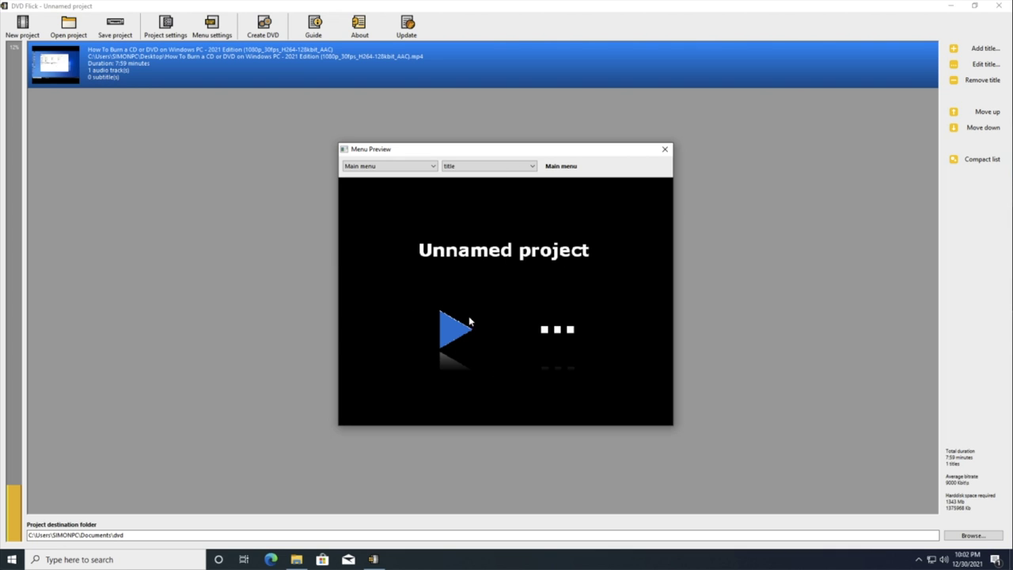
pyautogui.click(416, 170)
pyautogui.click(416, 172)
pyautogui.click(665, 150)
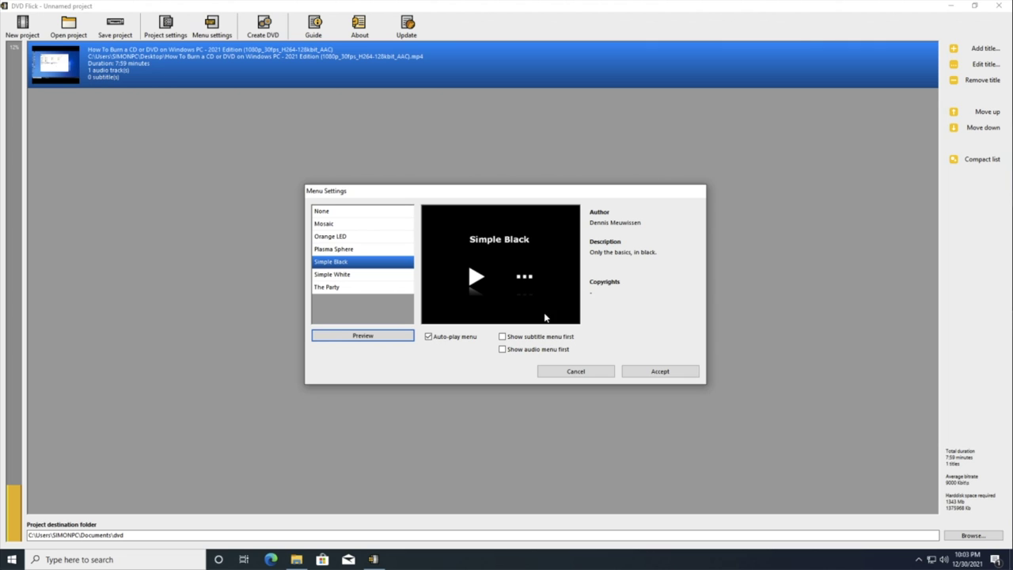
# Accept Simple Black as the disc menu and build the DVD files from the project.
pyautogui.click(642, 373)
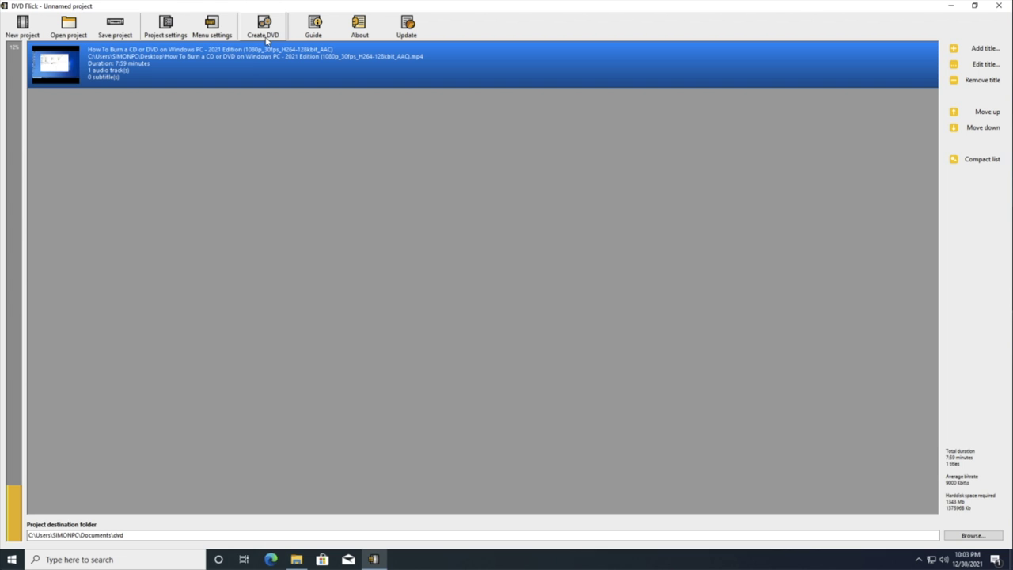
pyautogui.click(264, 30)
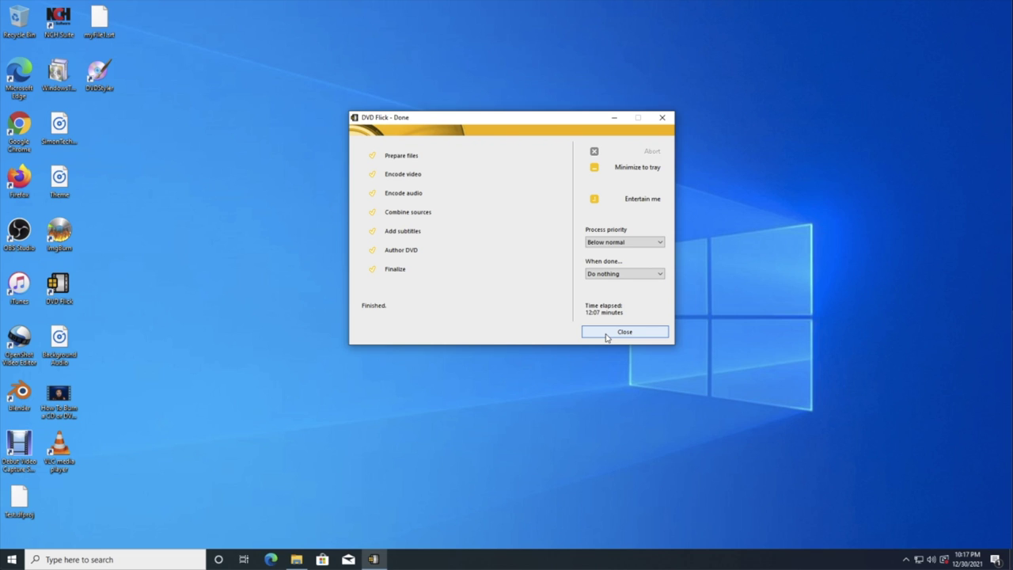
# Dismiss the encoding window and verify Documents\dvd\dvd contains AUDIO_TS and VIDEO_TS folders.
pyautogui.click(624, 333)
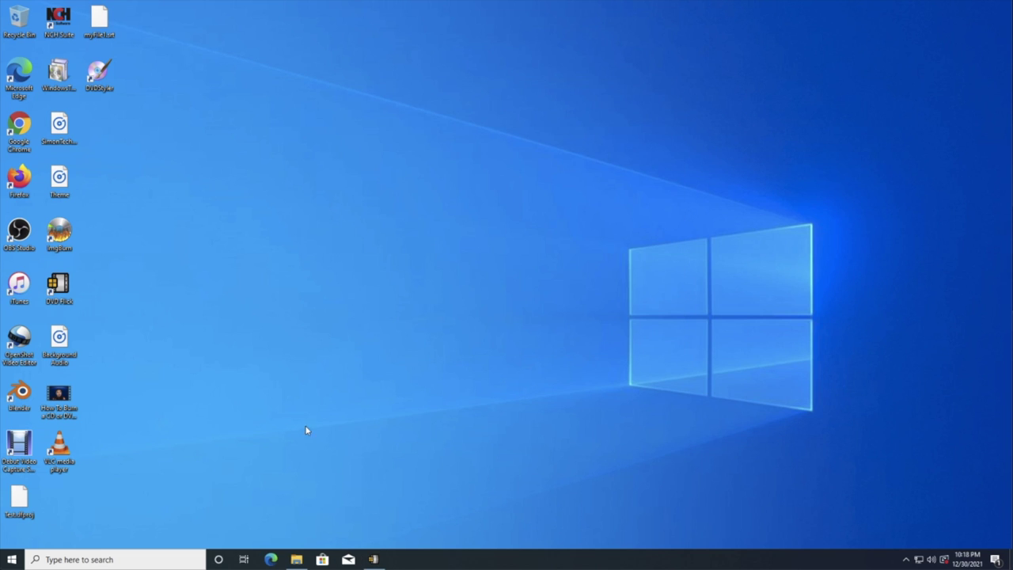
pyautogui.click(297, 559)
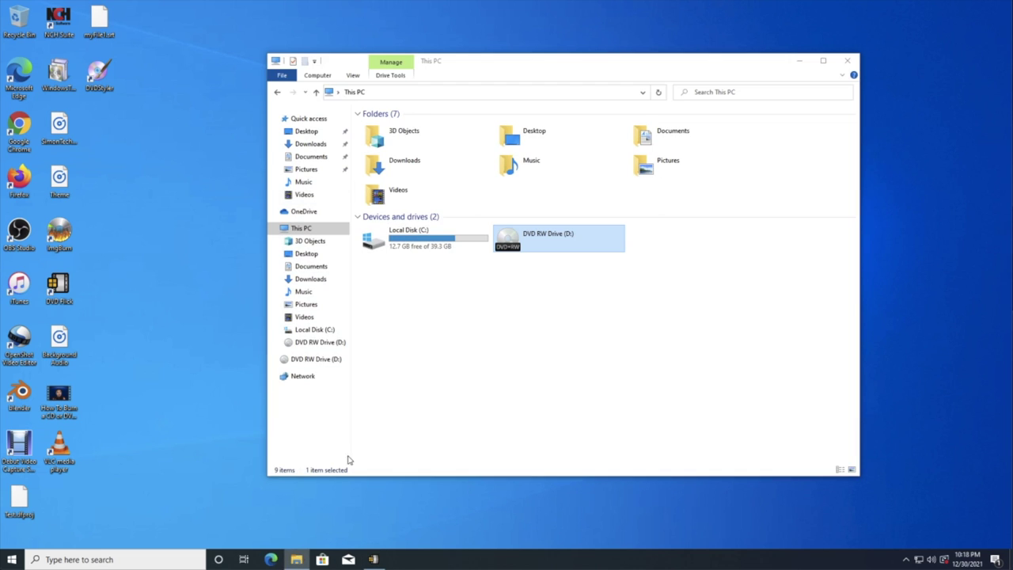
pyautogui.click(320, 268)
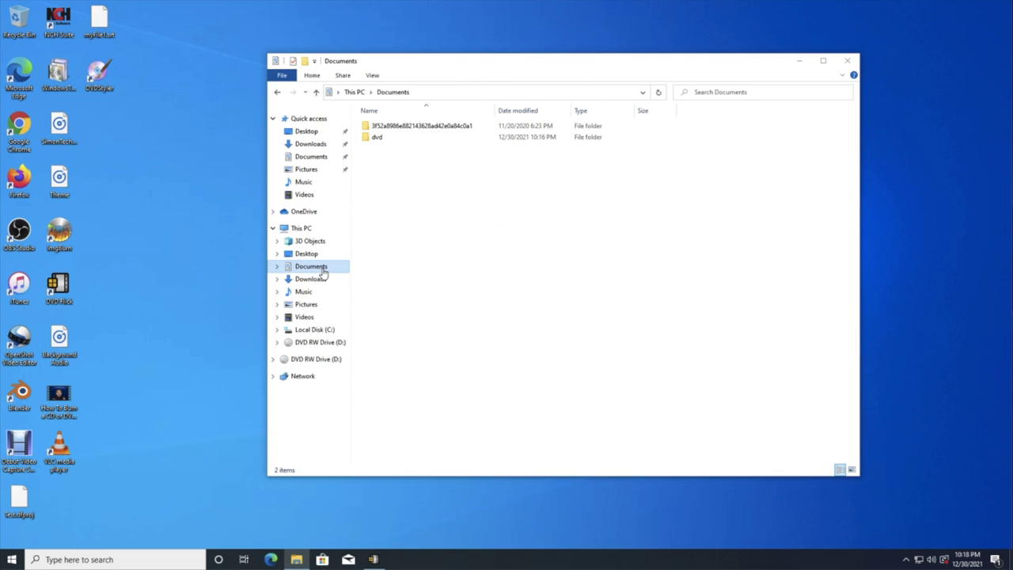
pyautogui.doubleClick(407, 140)
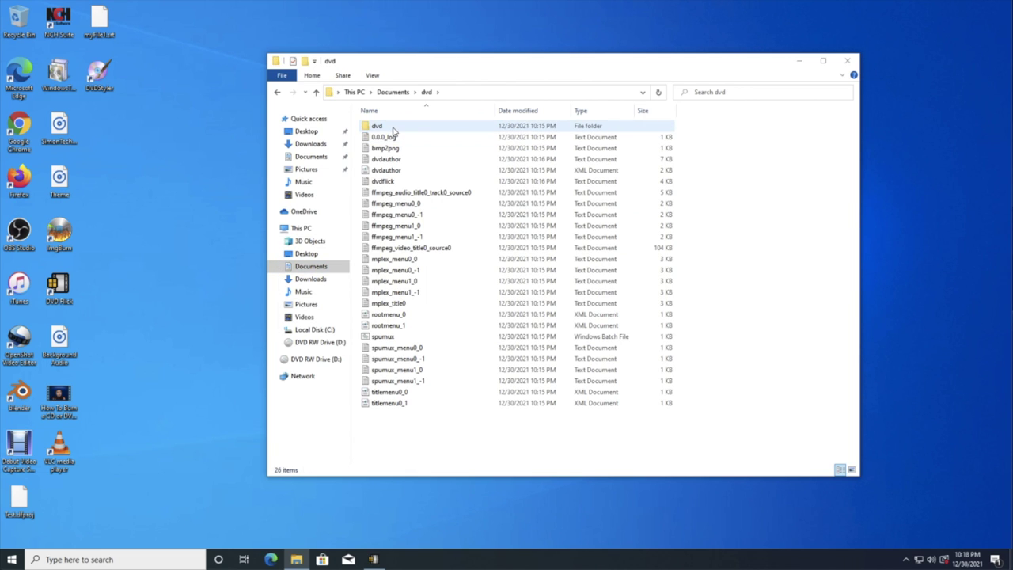
pyautogui.doubleClick(392, 128)
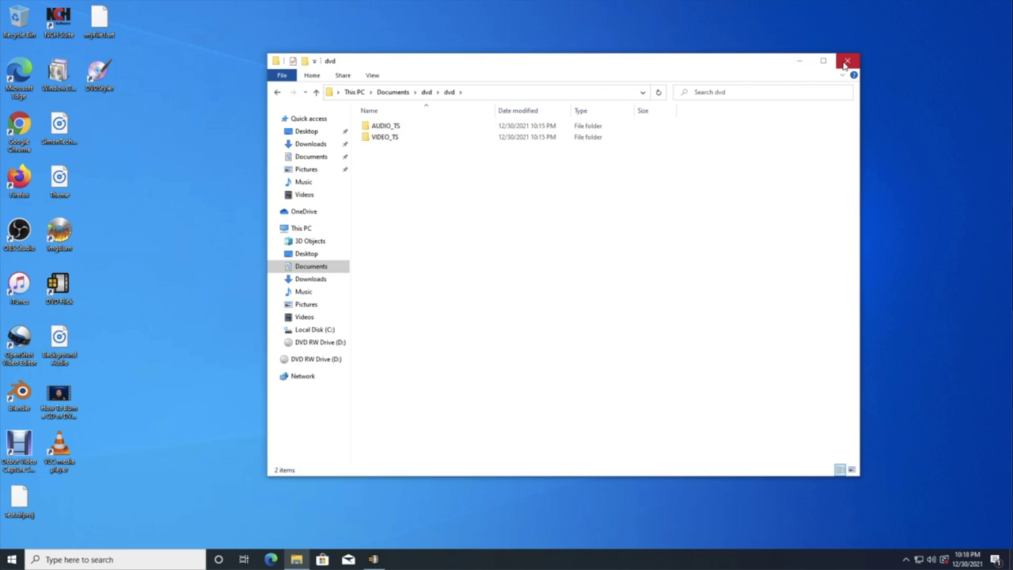
pyautogui.click(847, 60)
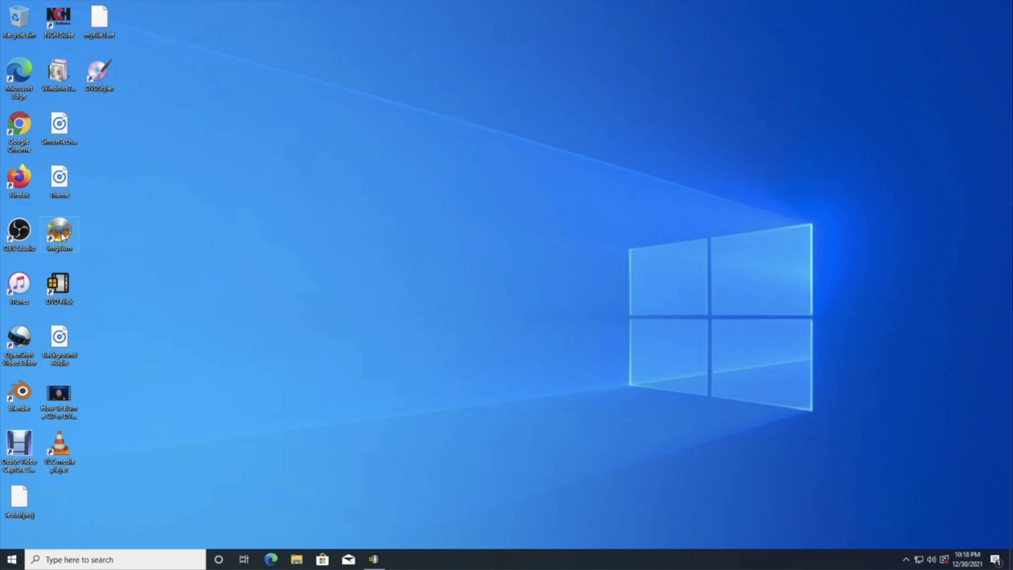
# Start an ImgBurn Write files/folders to disc job using Documents\dvd\dvd as the source.
pyautogui.doubleClick(59, 233)
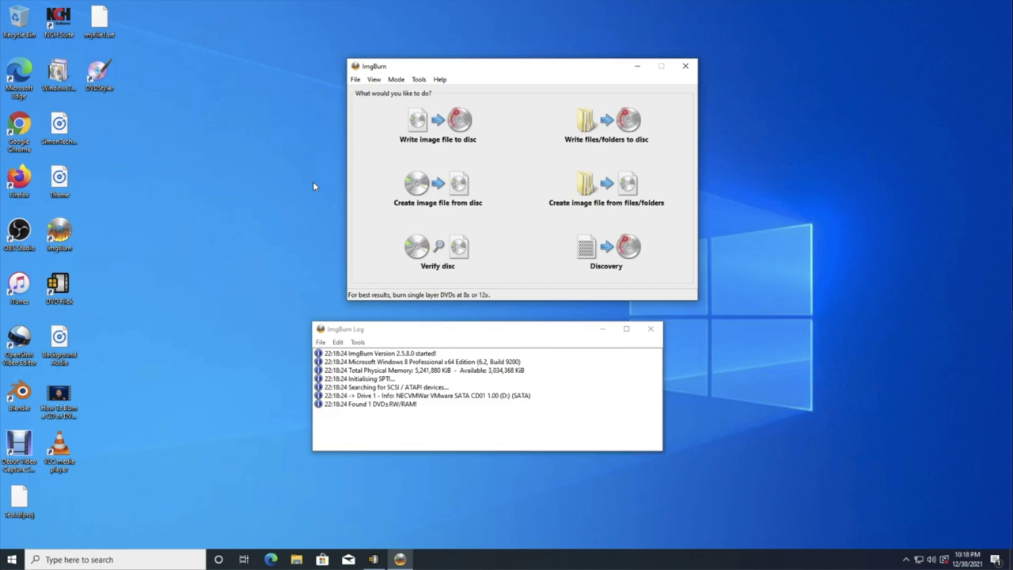
pyautogui.click(580, 152)
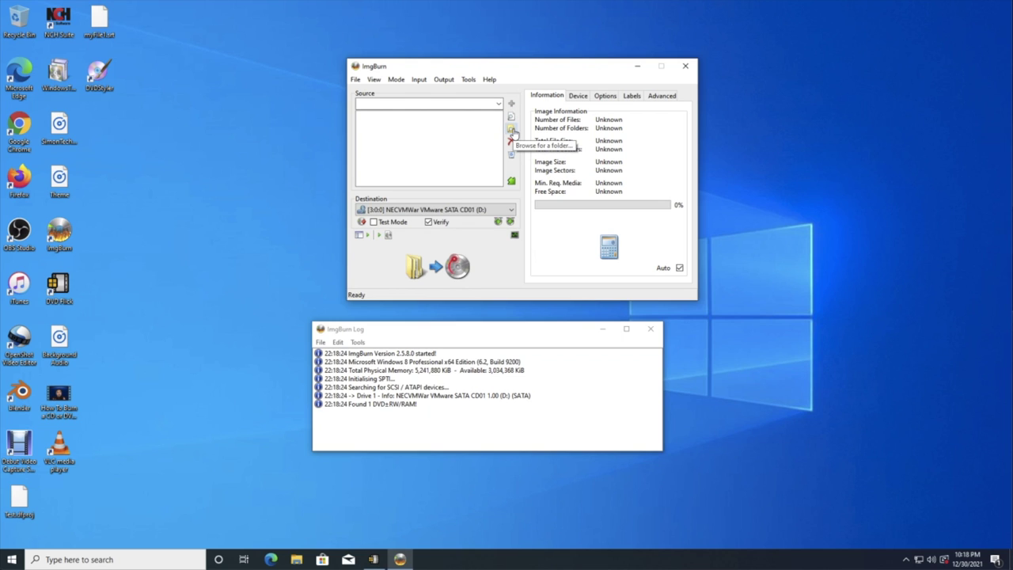
pyautogui.click(512, 131)
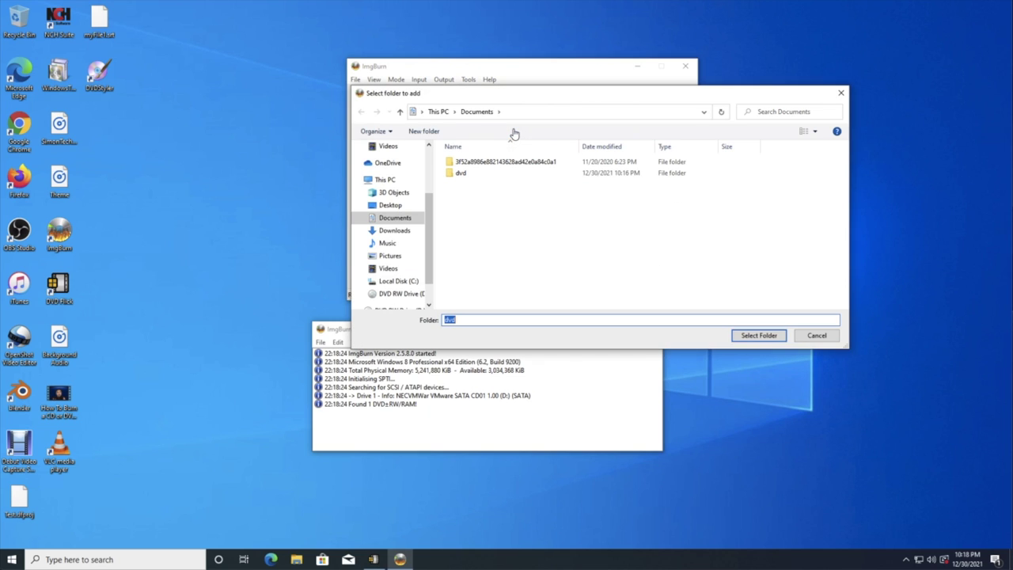
pyautogui.doubleClick(463, 173)
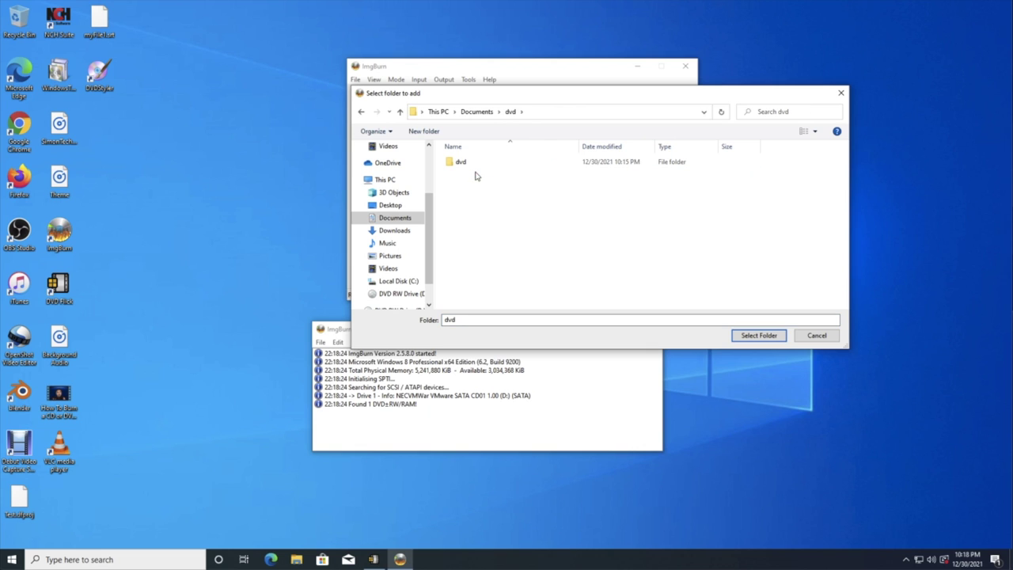
pyautogui.doubleClick(468, 166)
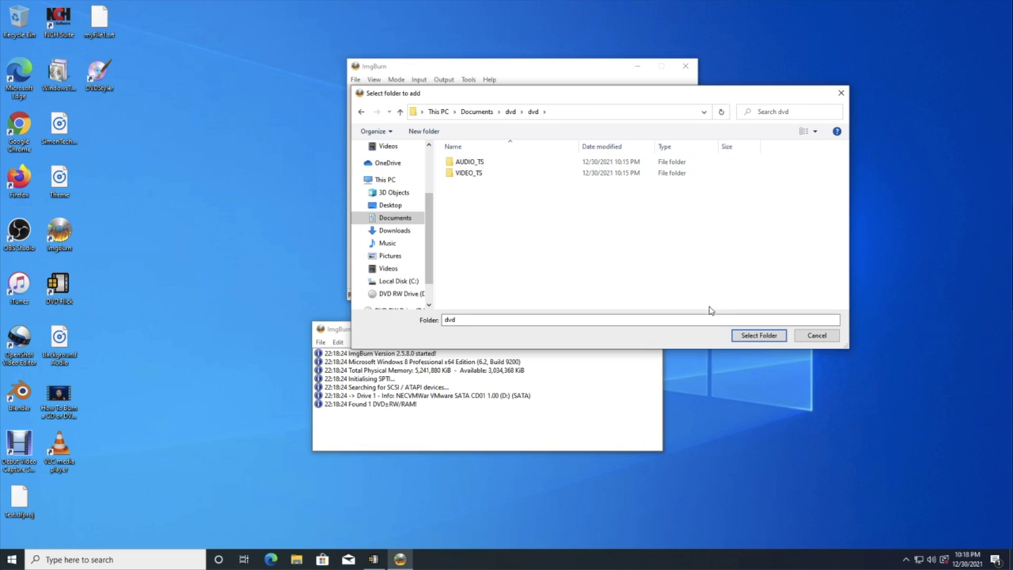
pyautogui.click(758, 335)
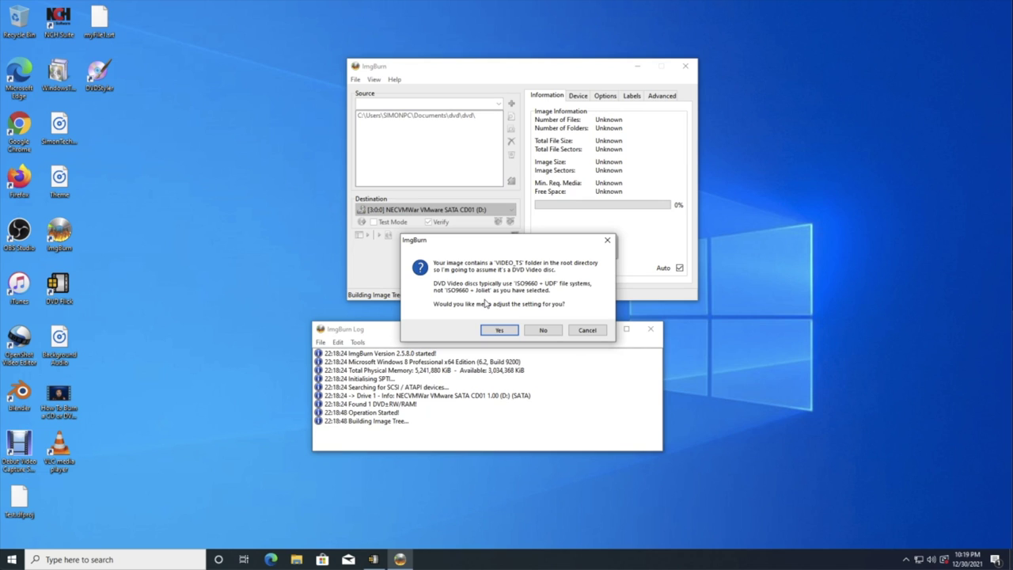
# Accept the DVD Video file systems, then burn and verify the disc with volume label dvd.
pyautogui.click(494, 330)
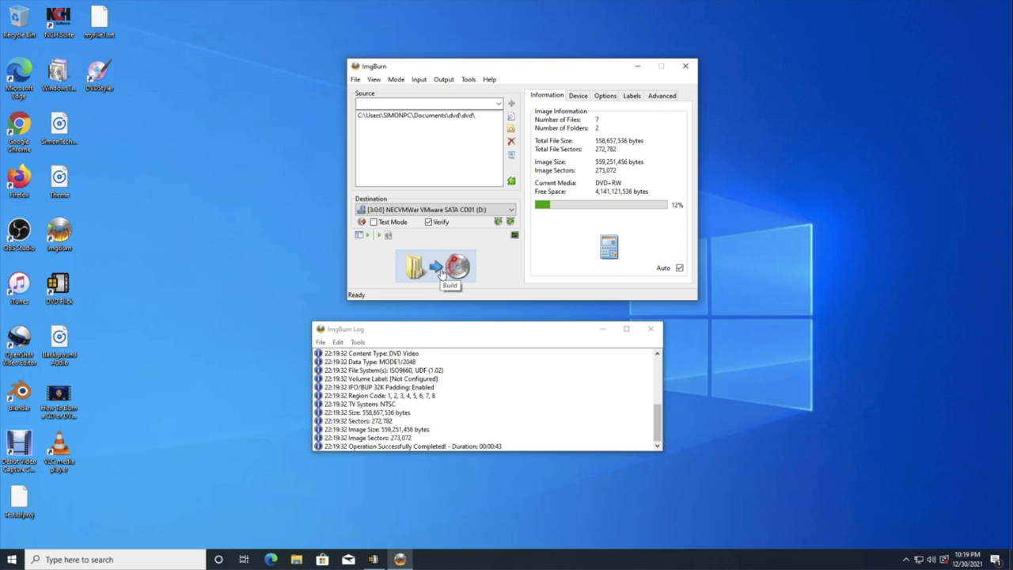
pyautogui.click(442, 271)
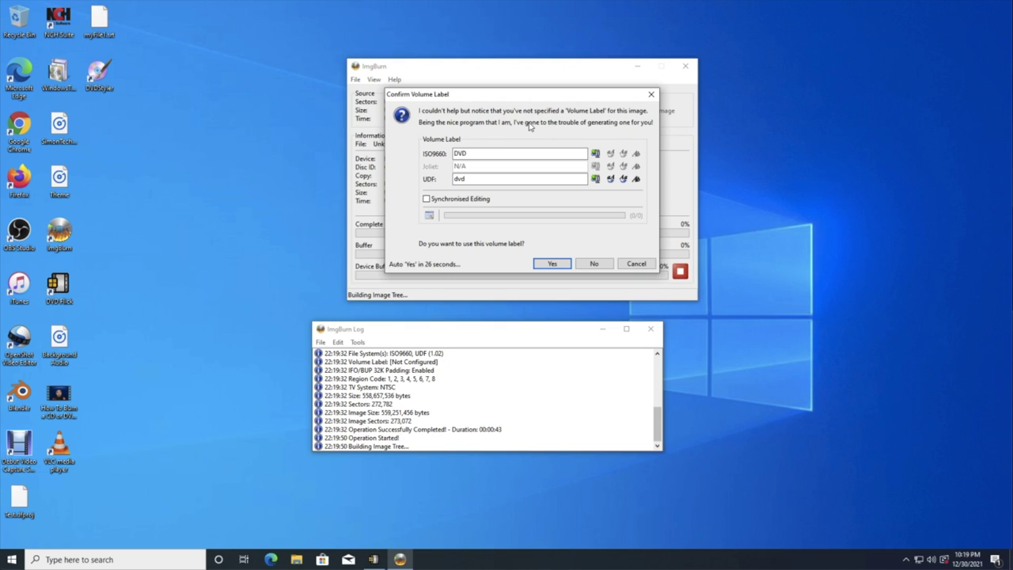
pyautogui.click(500, 153)
pyautogui.click(480, 181)
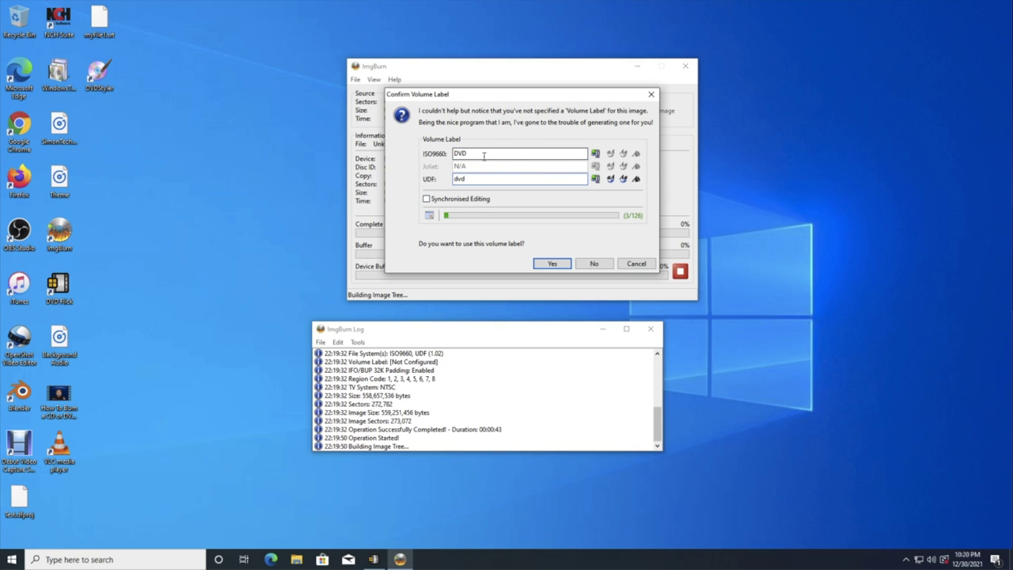
pyautogui.click(552, 263)
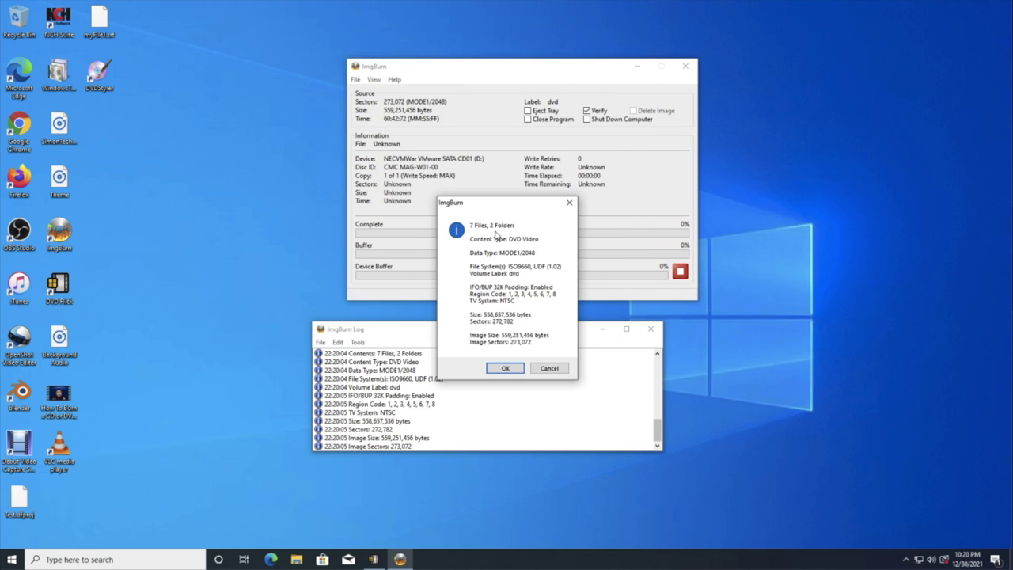
pyautogui.click(505, 368)
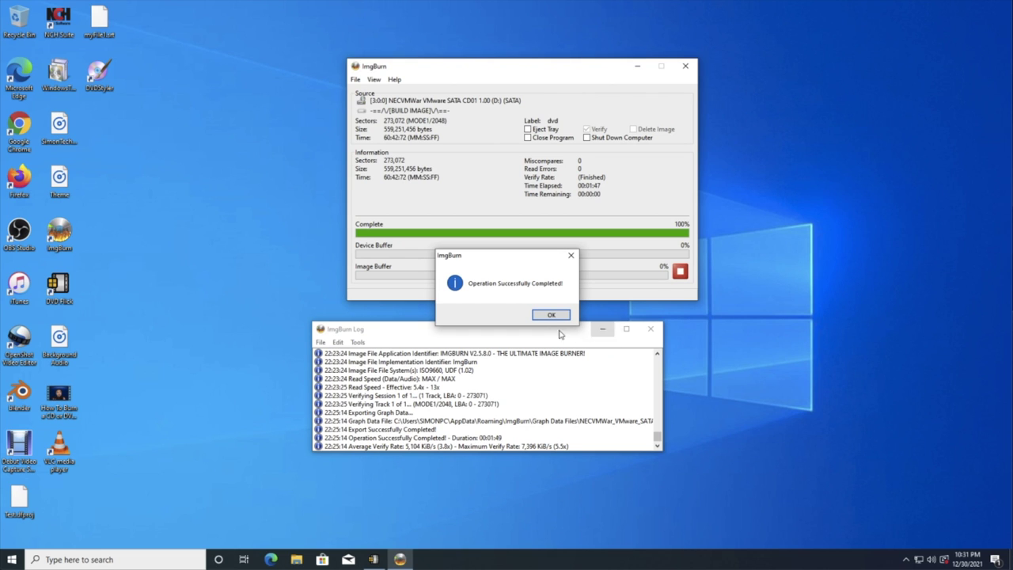
pyautogui.click(552, 314)
# Open the burned dvd disc in DVD RW Drive (D:) in File Explorer.
pyautogui.click(296, 559)
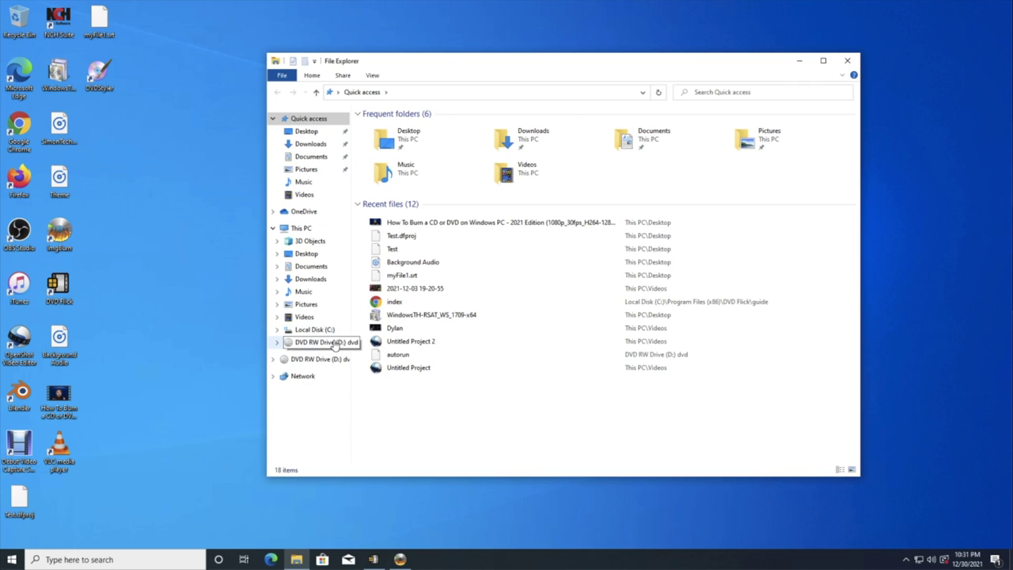
pyautogui.click(334, 342)
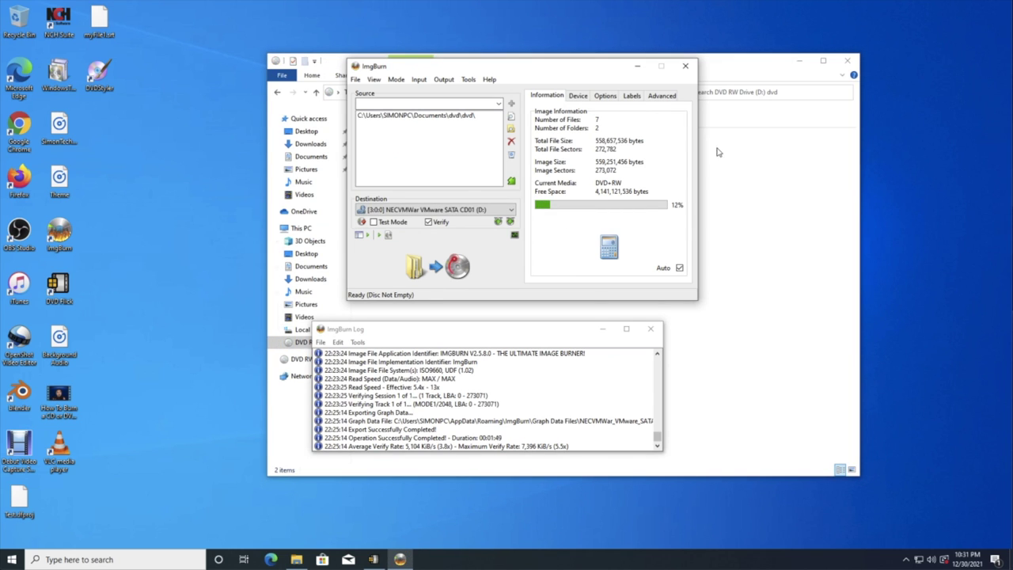
pyautogui.click(789, 166)
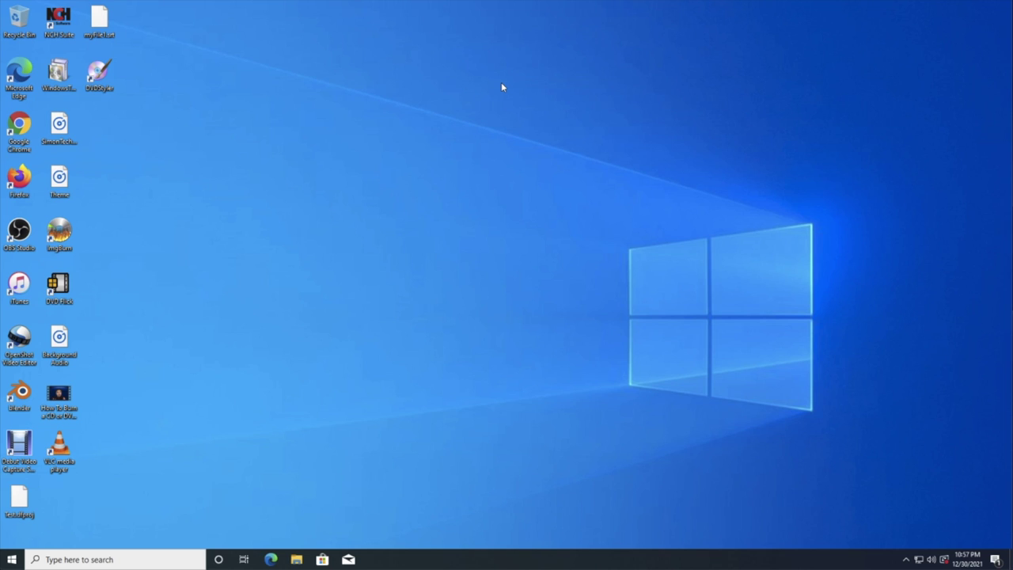
# Launch DVDStyler and create a DVD-5 (4.7 GB) NTSC 16:9 project labelled DVD.
pyautogui.doubleClick(100, 76)
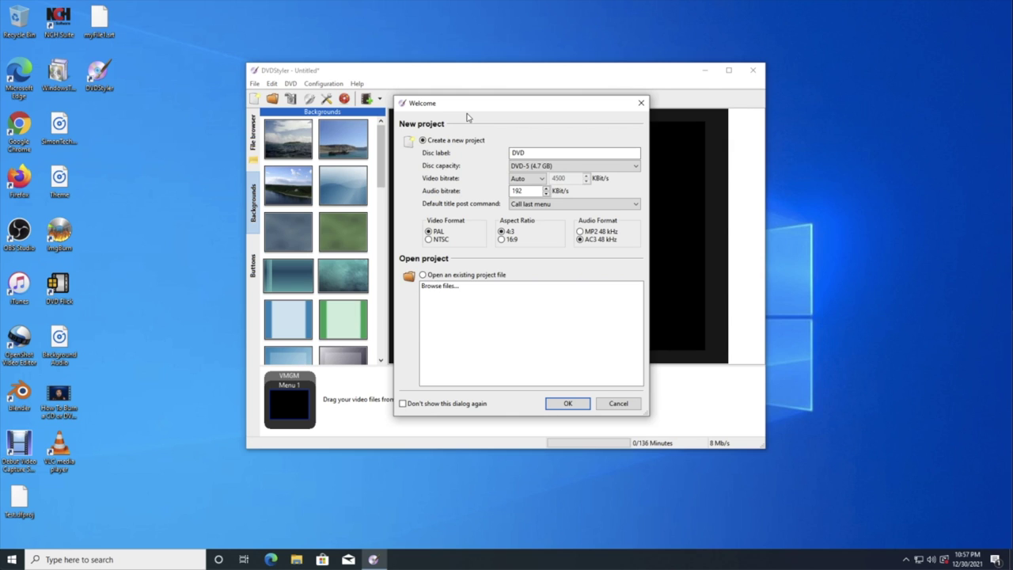
pyautogui.click(521, 151)
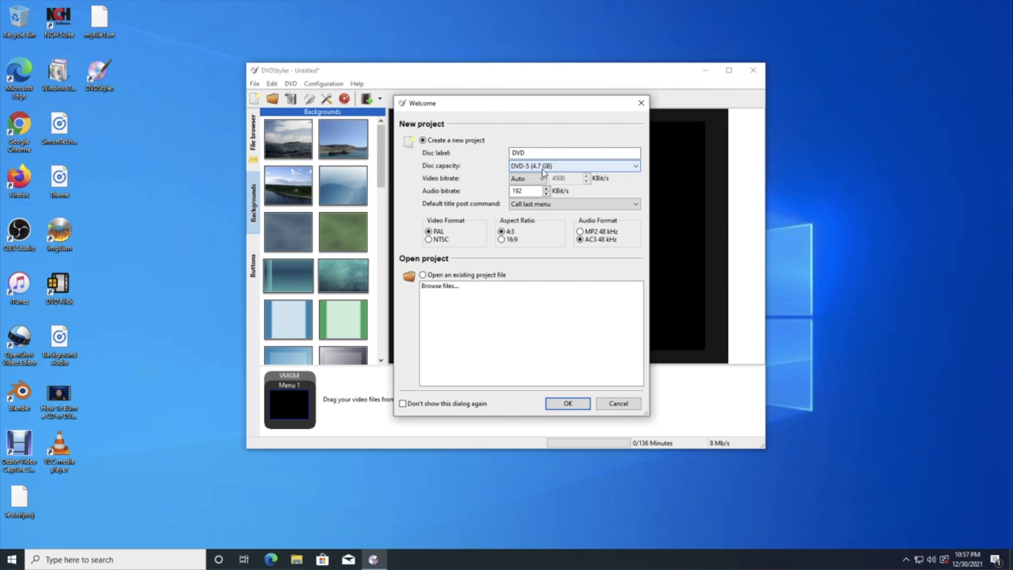
pyautogui.click(543, 167)
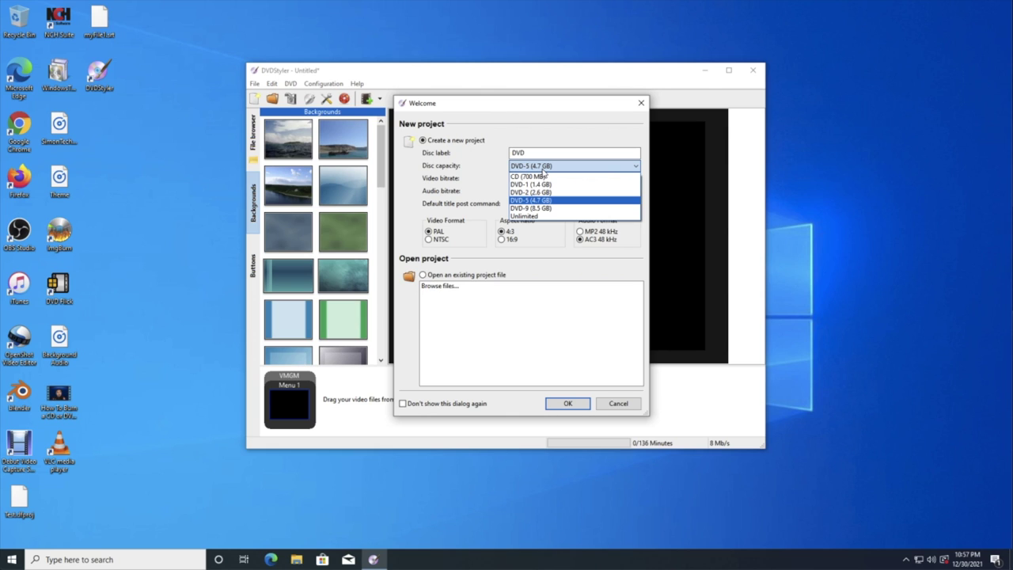
pyautogui.click(543, 169)
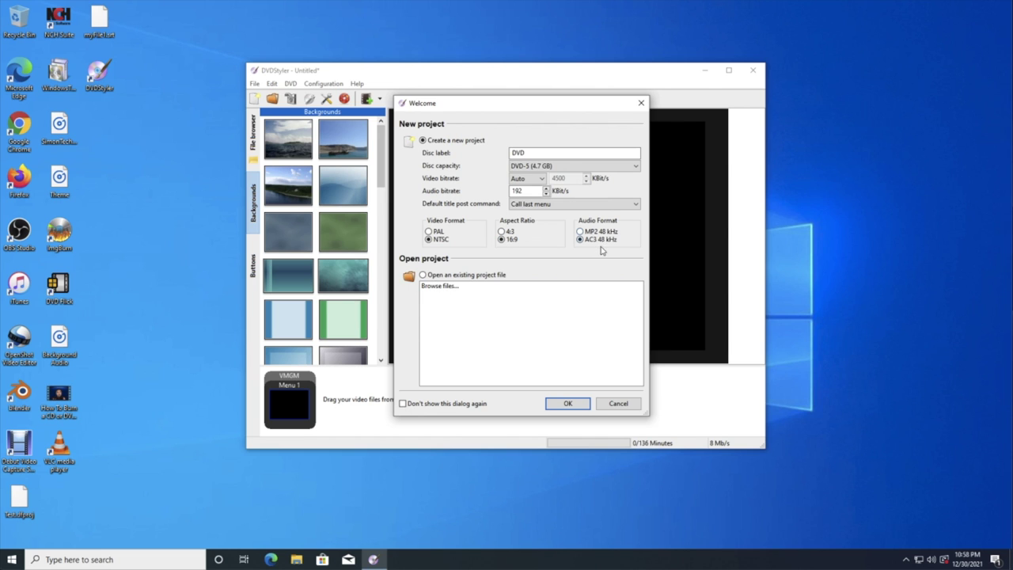
pyautogui.click(567, 404)
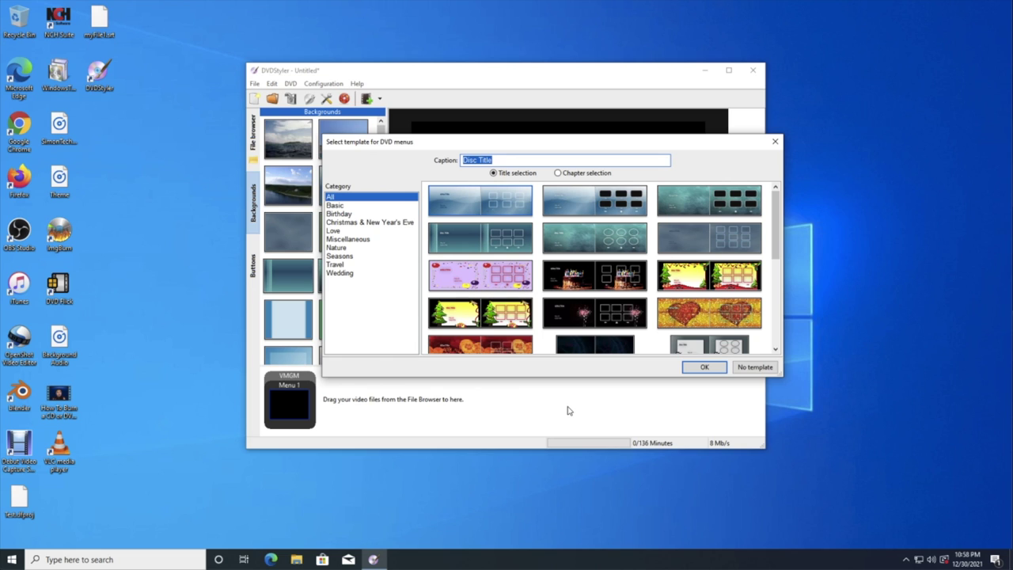
# Choose No template so the project starts with a blank Menu 1.
pyautogui.click(353, 202)
pyautogui.click(750, 371)
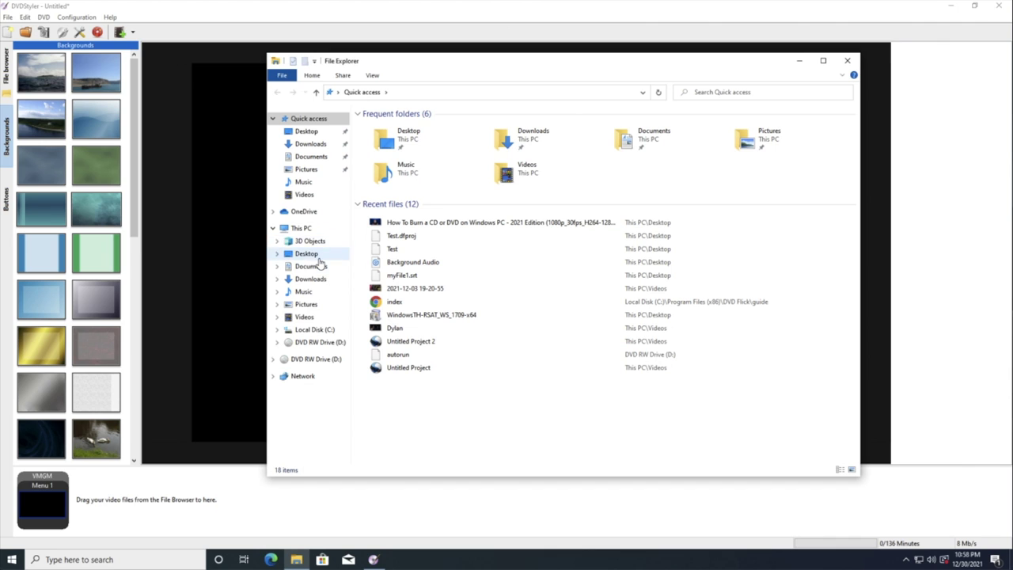
# Show the Desktop's files to find the How To Burn a CD or DVD video for Titleset 1.
pyautogui.click(317, 258)
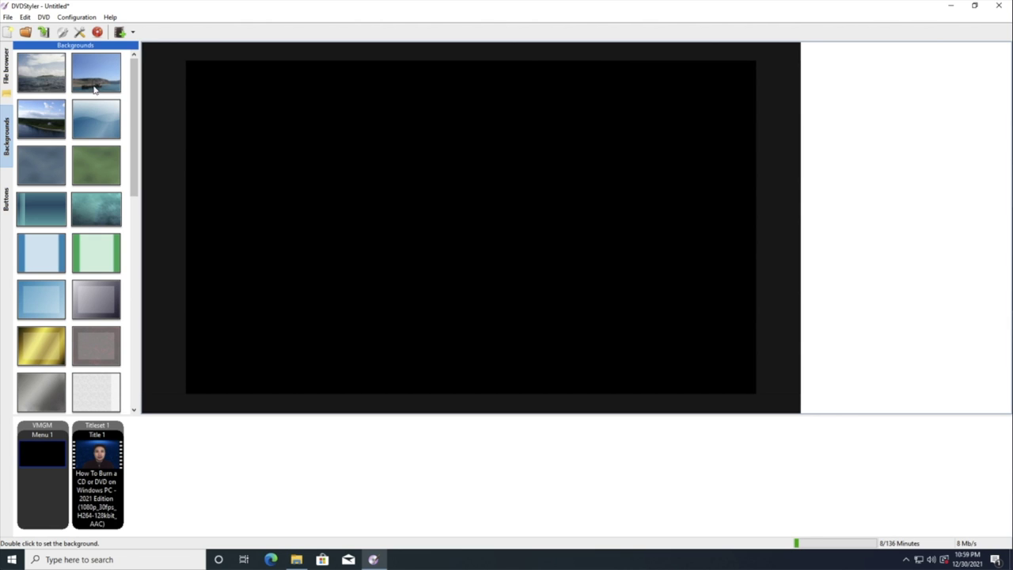
# Open VMGM Menu 1's properties, browse for a background, then cancel both dialogs.
pyautogui.rightClick(31, 456)
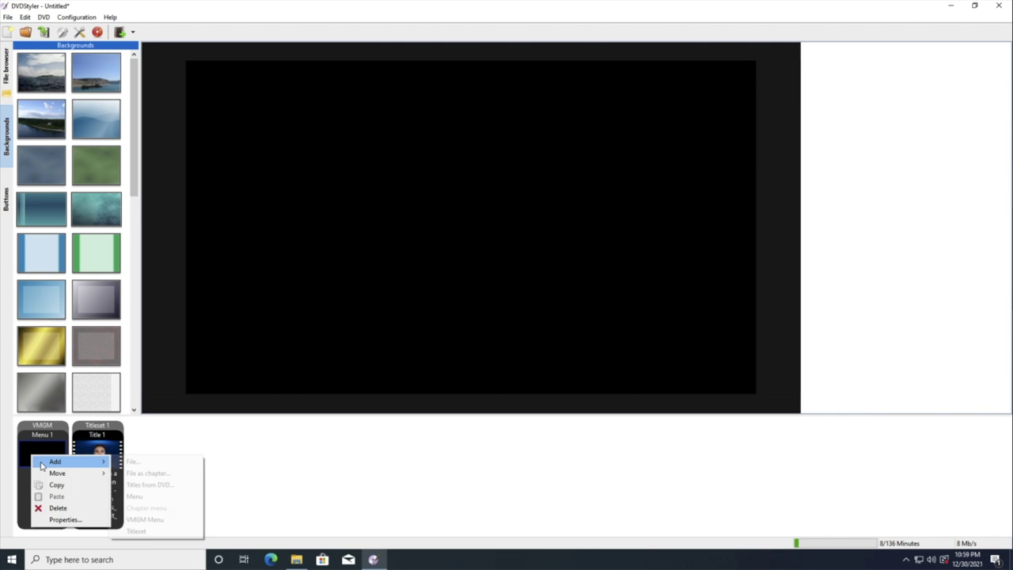
pyautogui.click(51, 520)
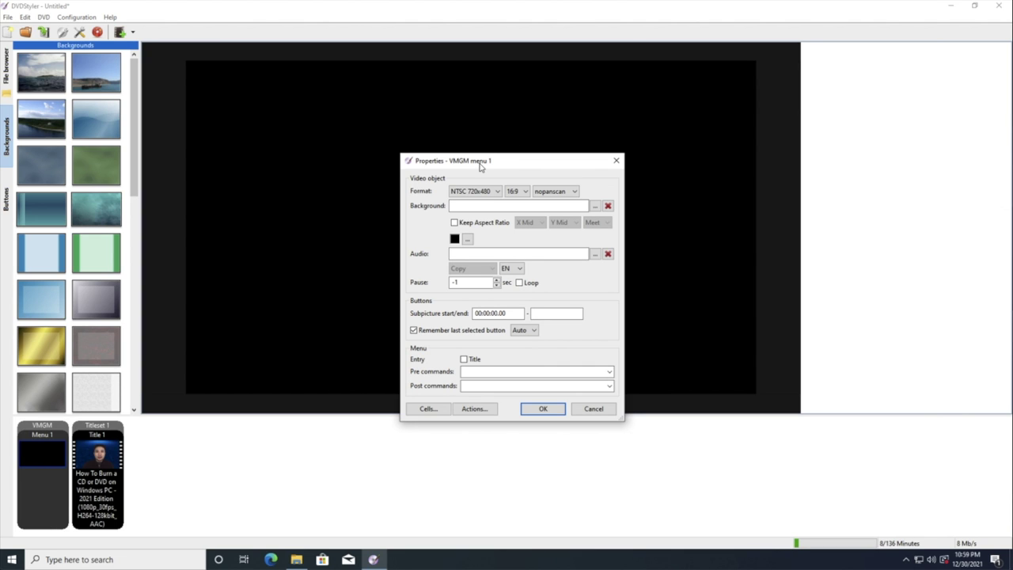
pyautogui.moveTo(479, 168); pyautogui.dragTo(439, 168)
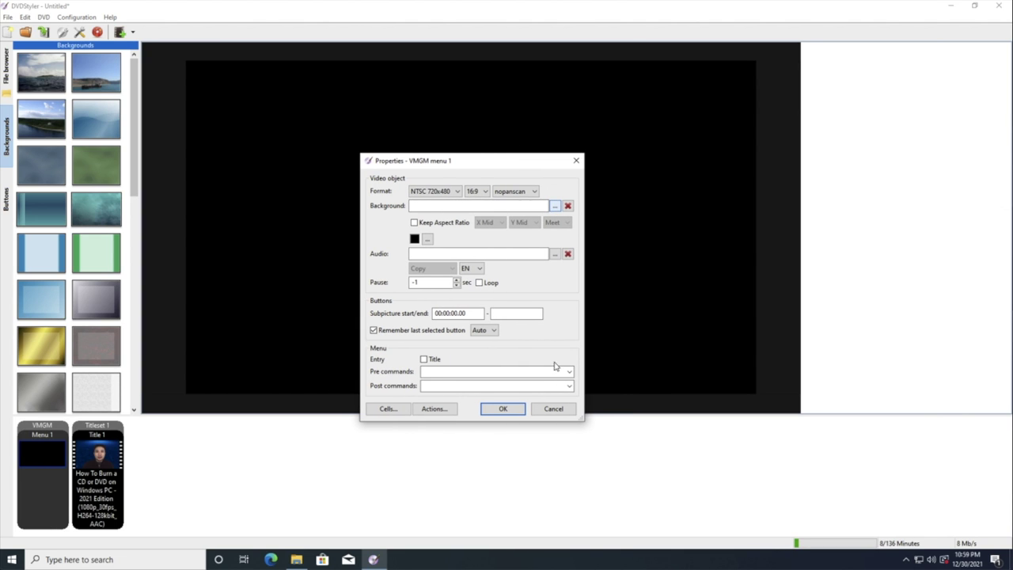
pyautogui.click(555, 206)
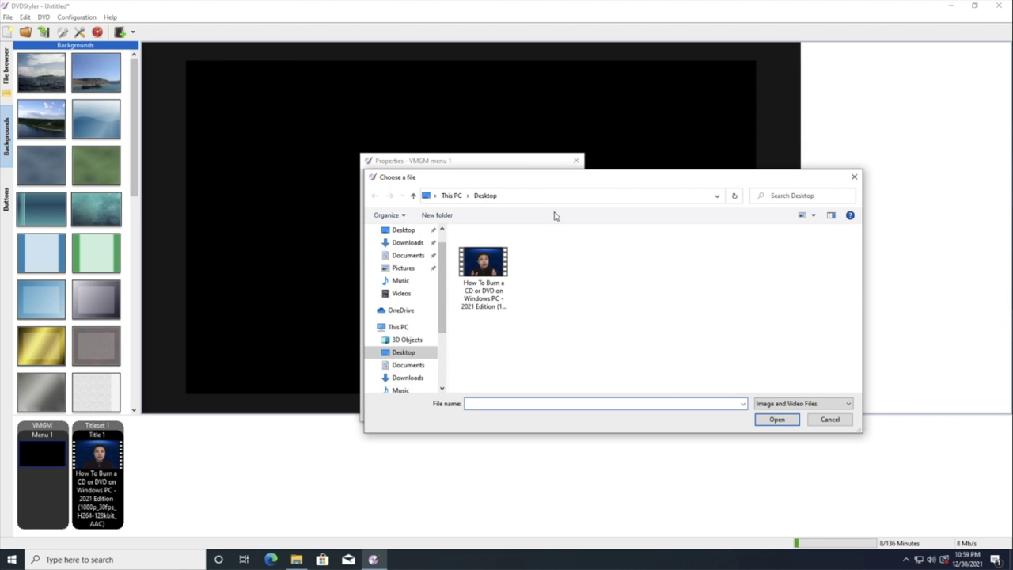
pyautogui.click(845, 421)
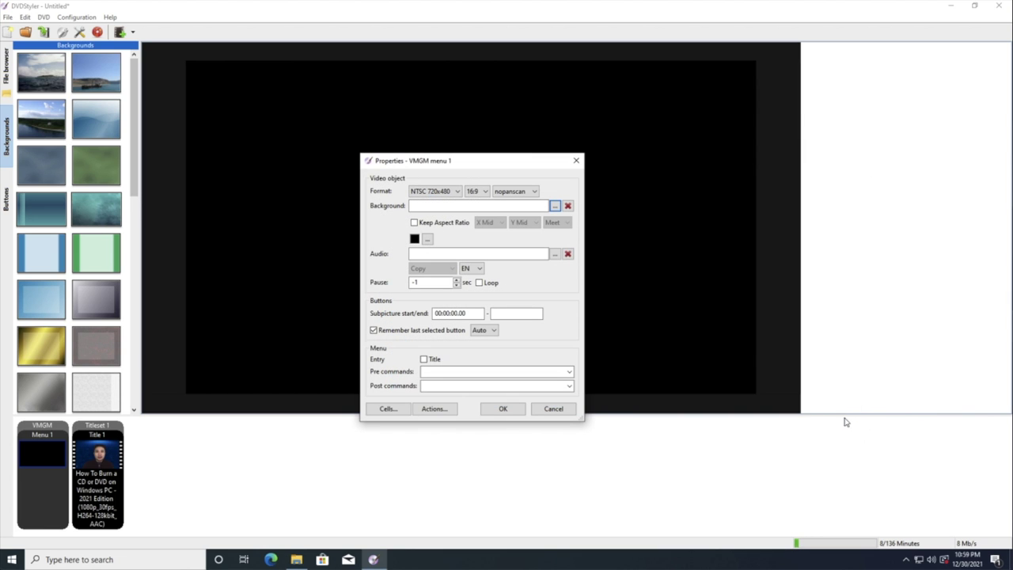
pyautogui.click(554, 410)
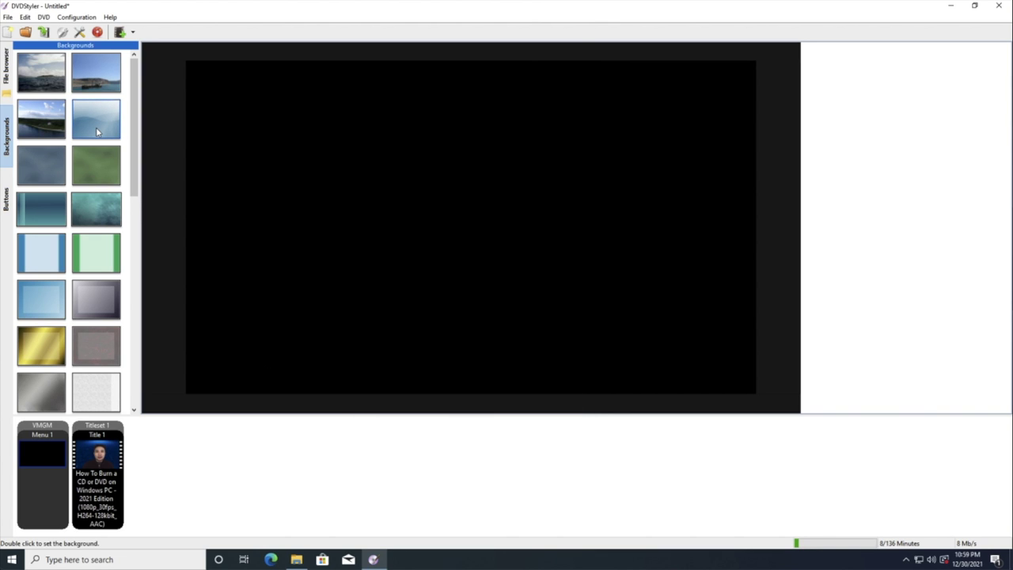
# Apply the blue wave background and place a house button at the menu's lower left.
pyautogui.doubleClick(96, 129)
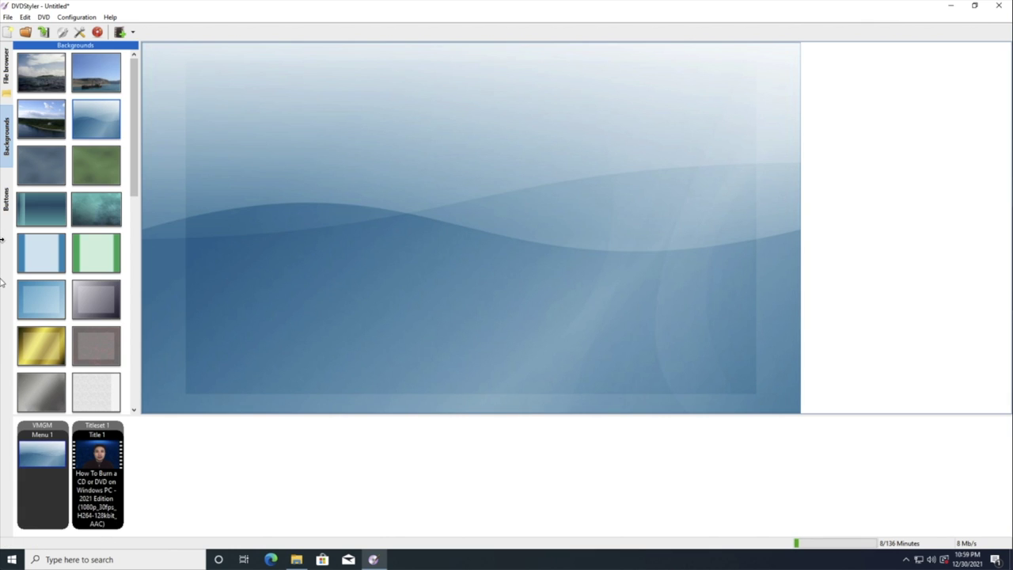
pyautogui.click(6, 213)
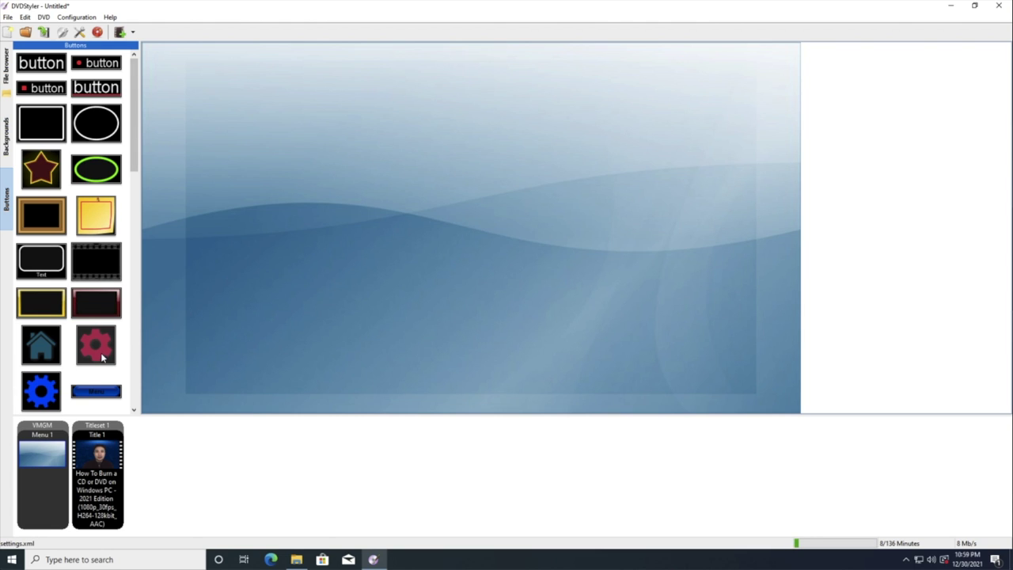
pyautogui.click(49, 362)
pyautogui.moveTo(50, 362); pyautogui.dragTo(264, 301)
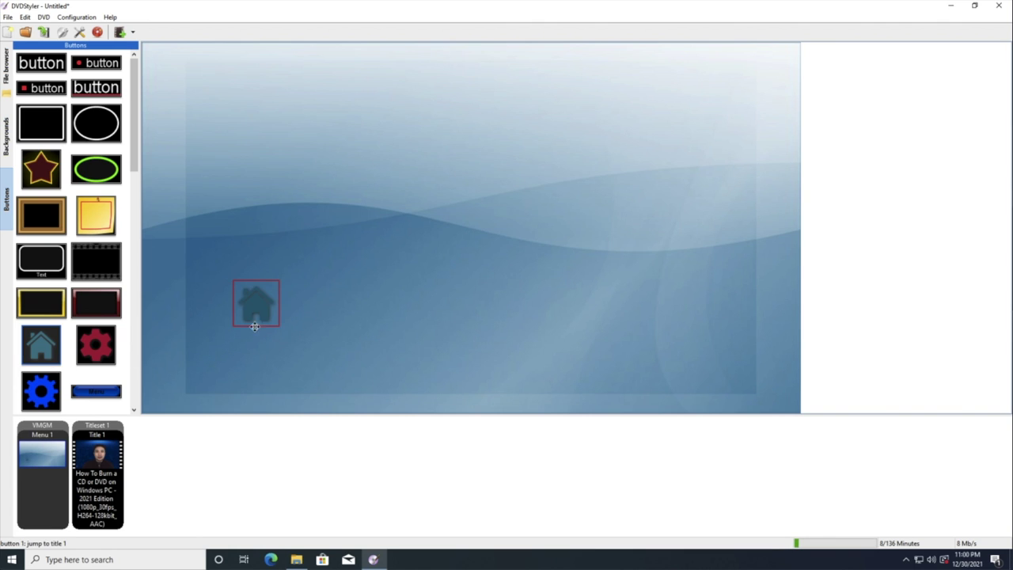
# Add a white arrow button near the centre and check the house and arrow selections.
pyautogui.scroll(-5, 71, 238)
pyautogui.moveTo(95, 222); pyautogui.dragTo(358, 242)
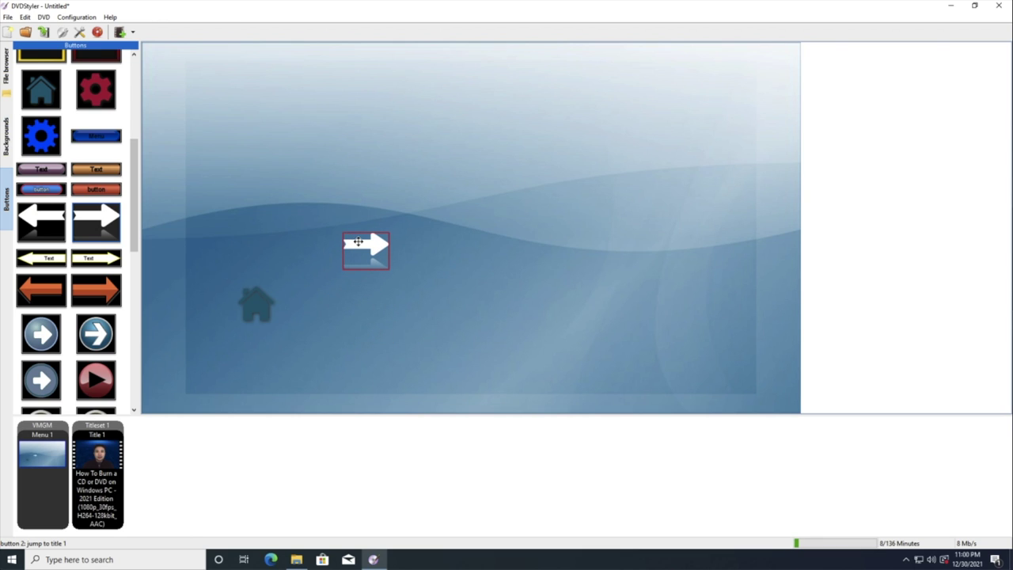
pyautogui.click(417, 267)
pyautogui.click(367, 249)
pyautogui.click(275, 317)
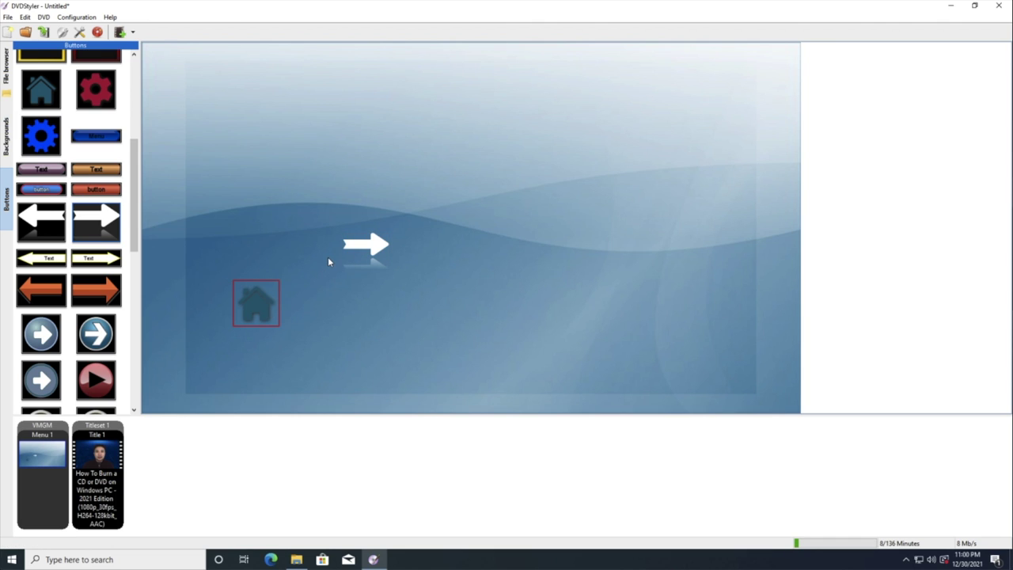
pyautogui.click(378, 250)
pyautogui.rightClick(379, 249)
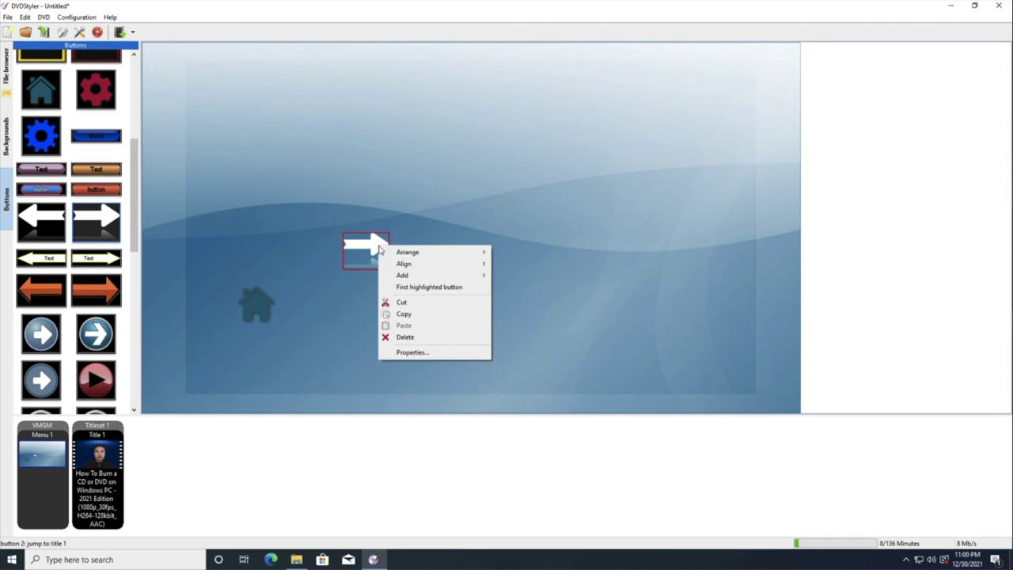
pyautogui.click(401, 353)
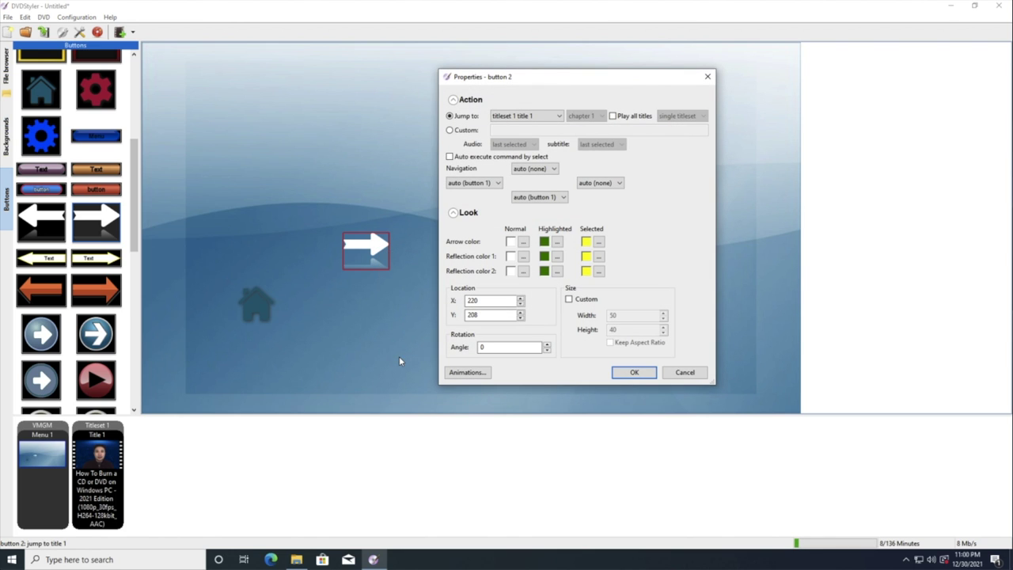
pyautogui.click(539, 121)
pyautogui.click(539, 123)
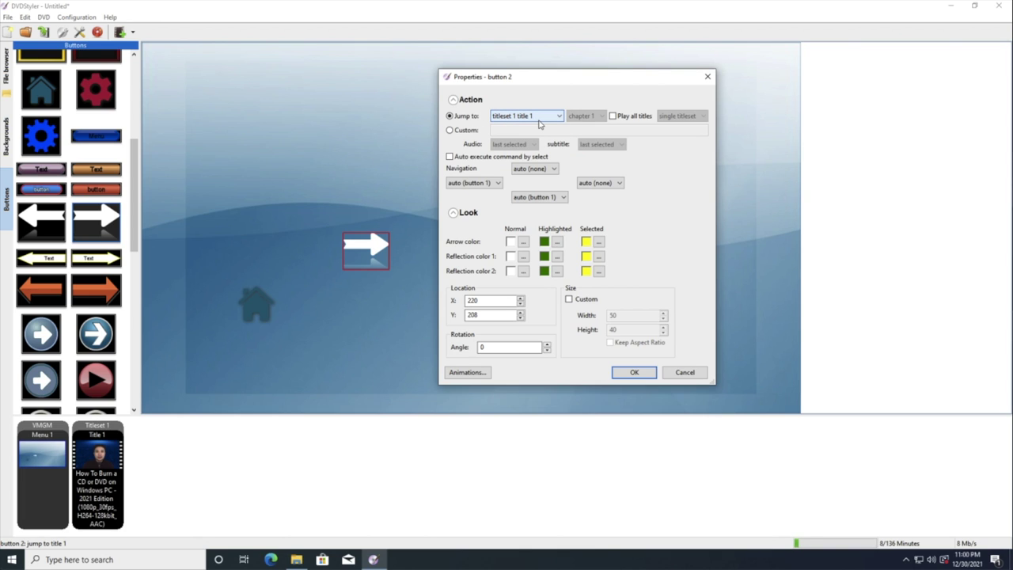
pyautogui.click(540, 122)
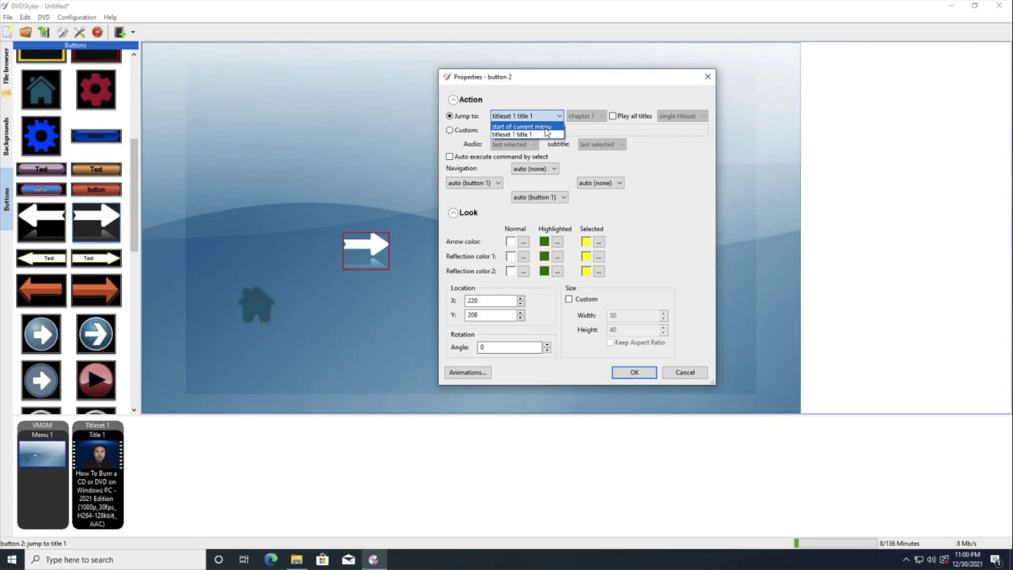
pyautogui.click(545, 128)
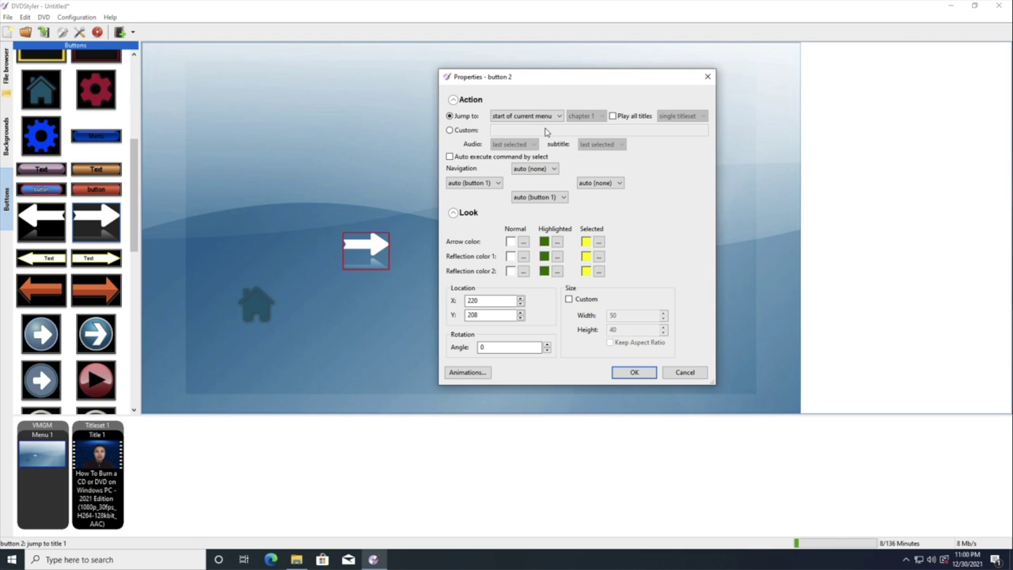
pyautogui.click(684, 374)
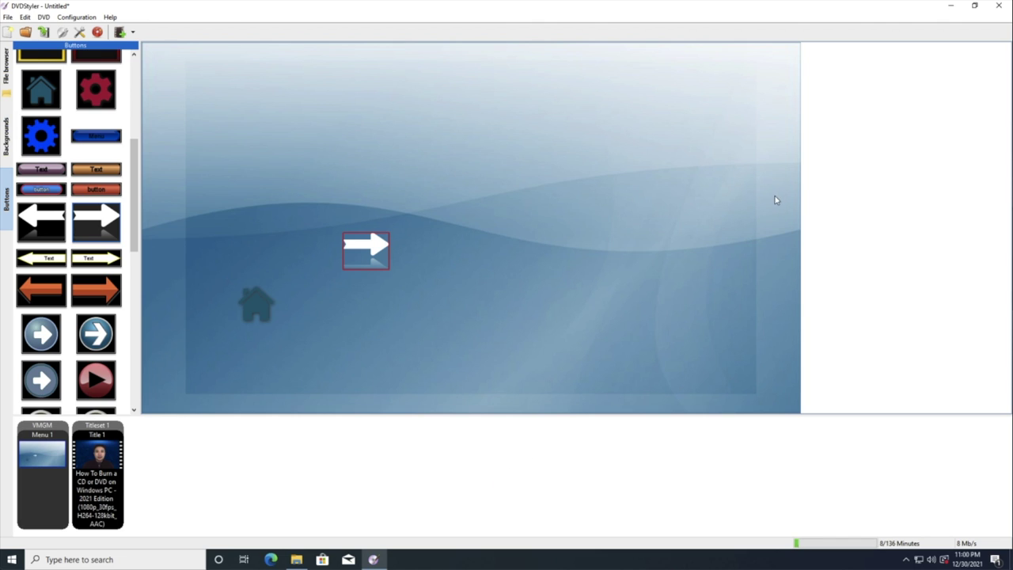
# Place a red play button below the arrow and a presenter video-frame button at upper right.
pyautogui.moveTo(134, 176); pyautogui.dragTo(140, 95)
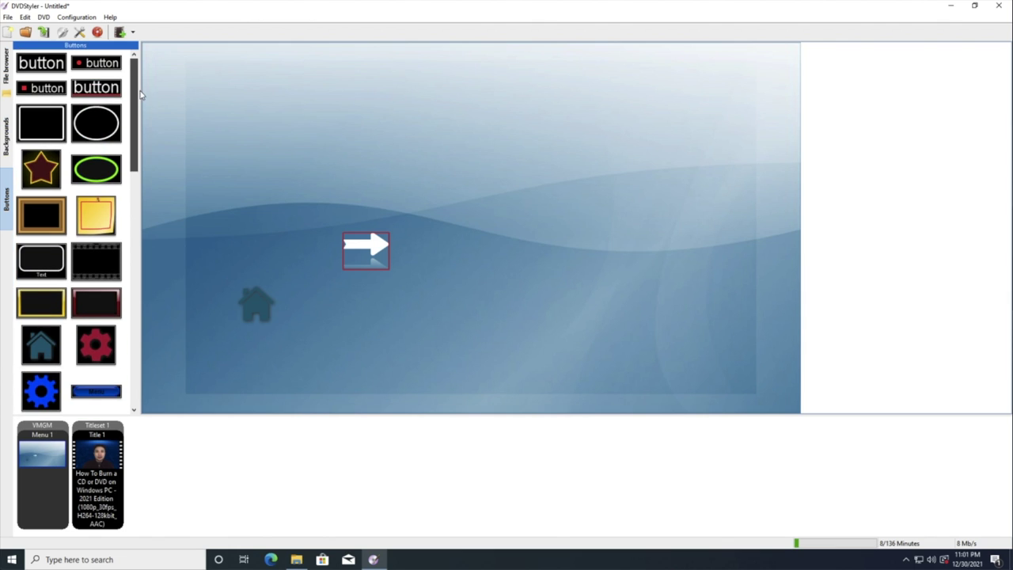
pyautogui.click(42, 457)
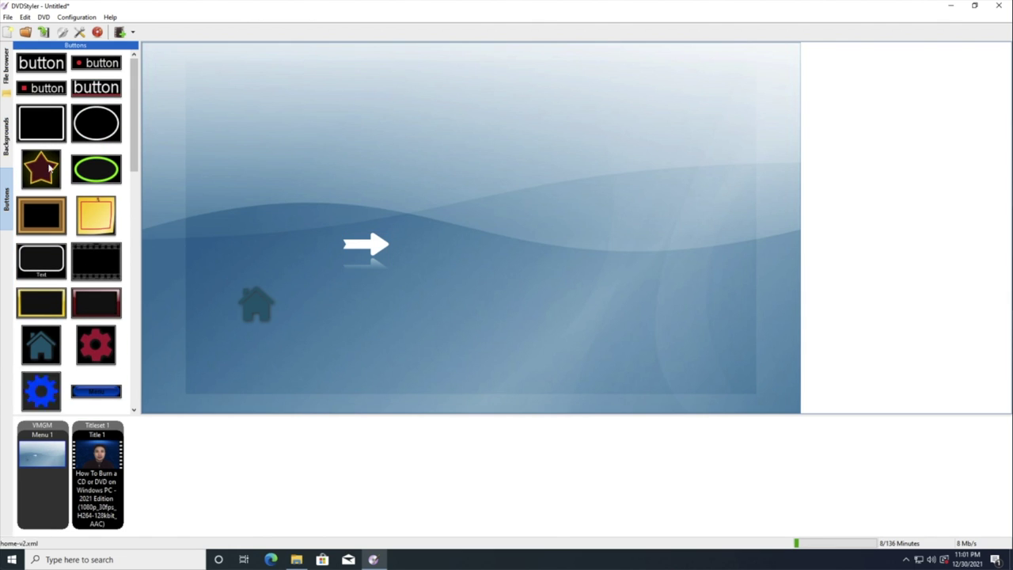
pyautogui.click(46, 18)
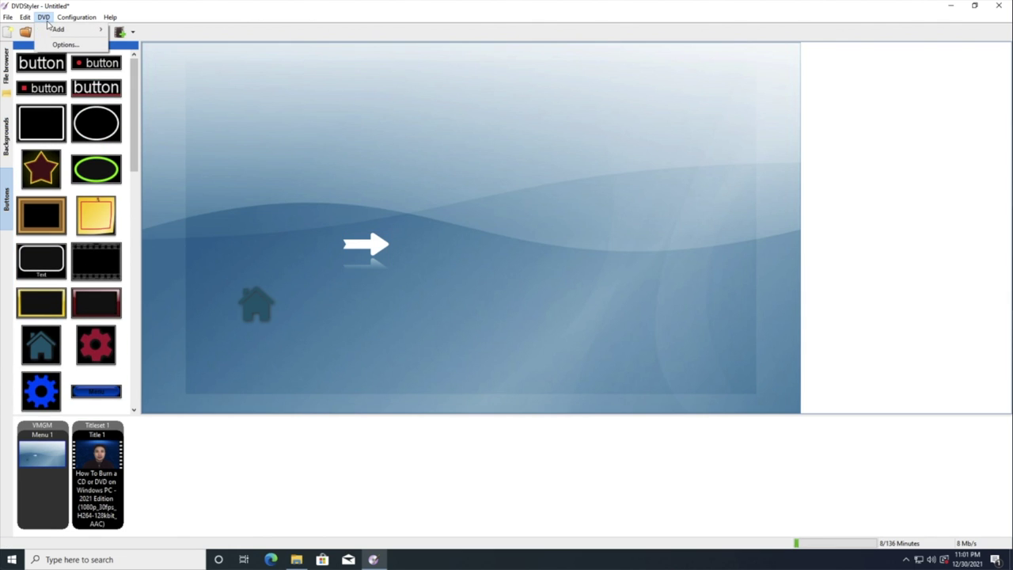
pyautogui.click(37, 26)
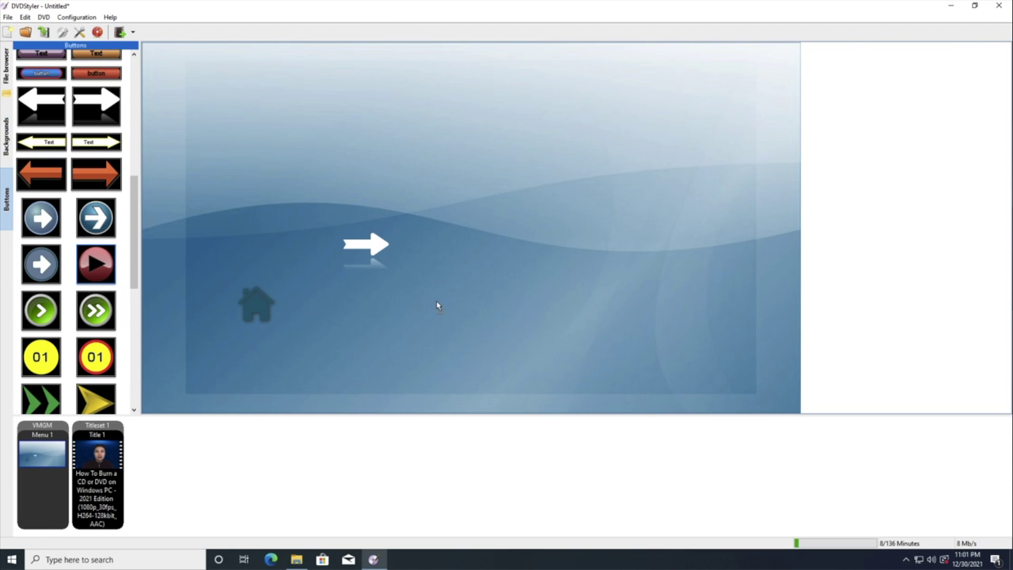
pyautogui.moveTo(436, 306); pyautogui.dragTo(436, 306)
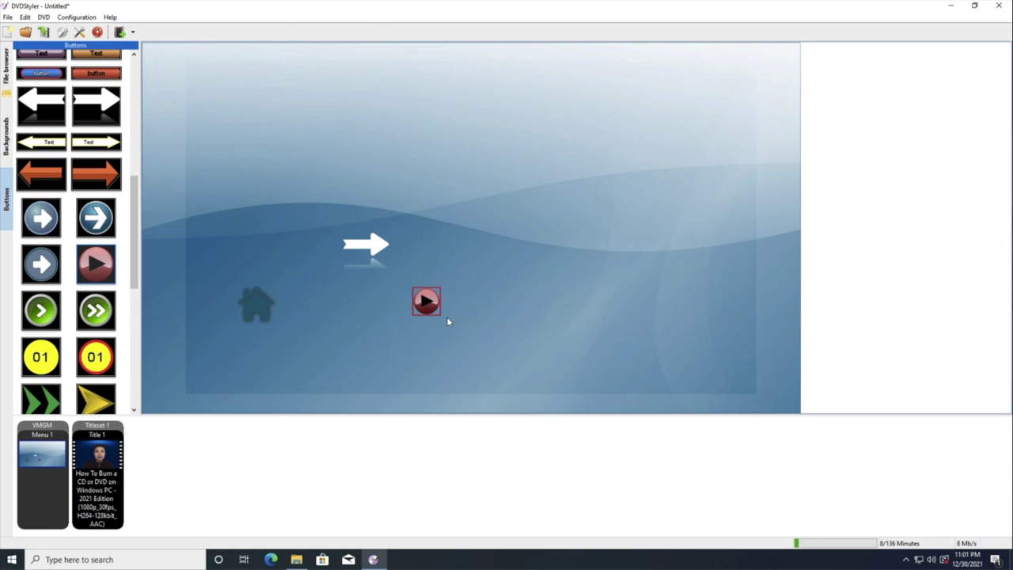
pyautogui.doubleClick(447, 311)
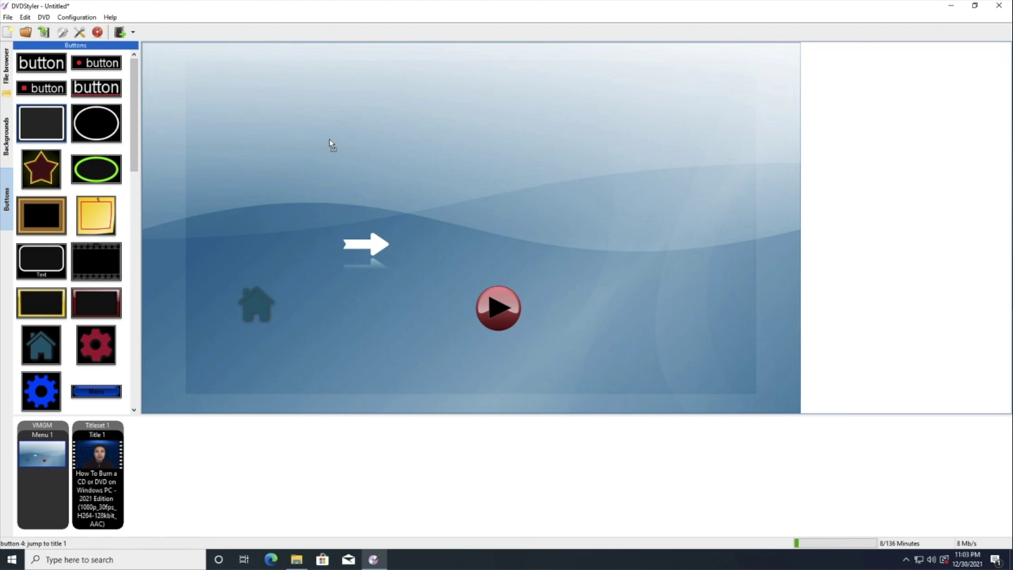
pyautogui.moveTo(331, 144); pyautogui.dragTo(527, 144)
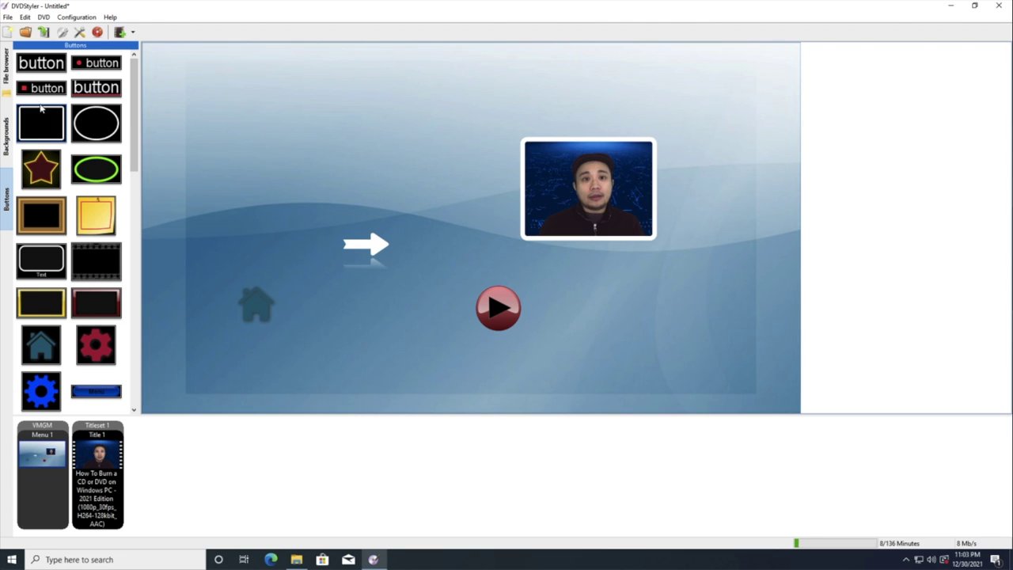
# Start DVD generation, keeping VLC media player preview and burn selected.
pyautogui.click(97, 32)
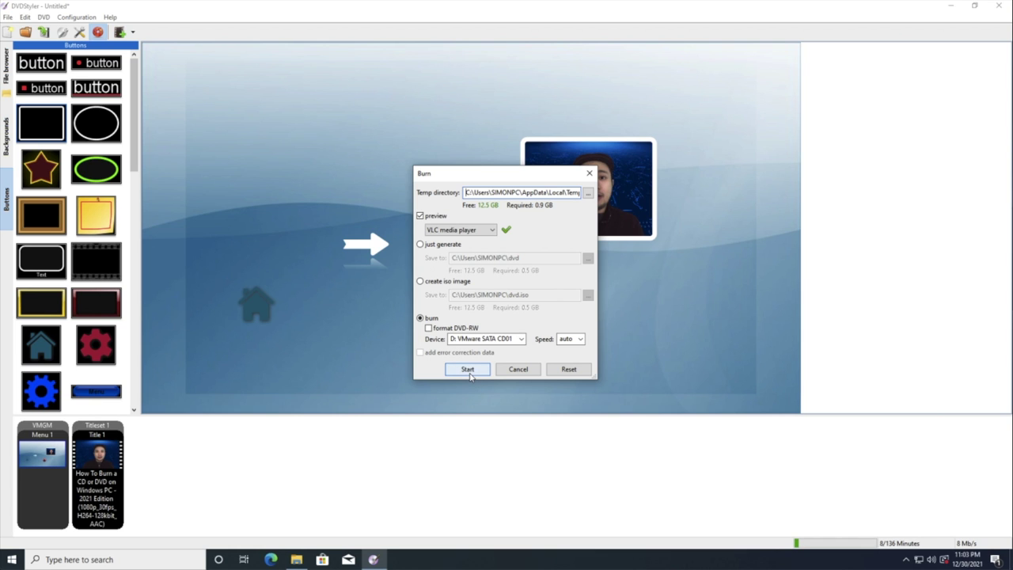
pyautogui.click(468, 370)
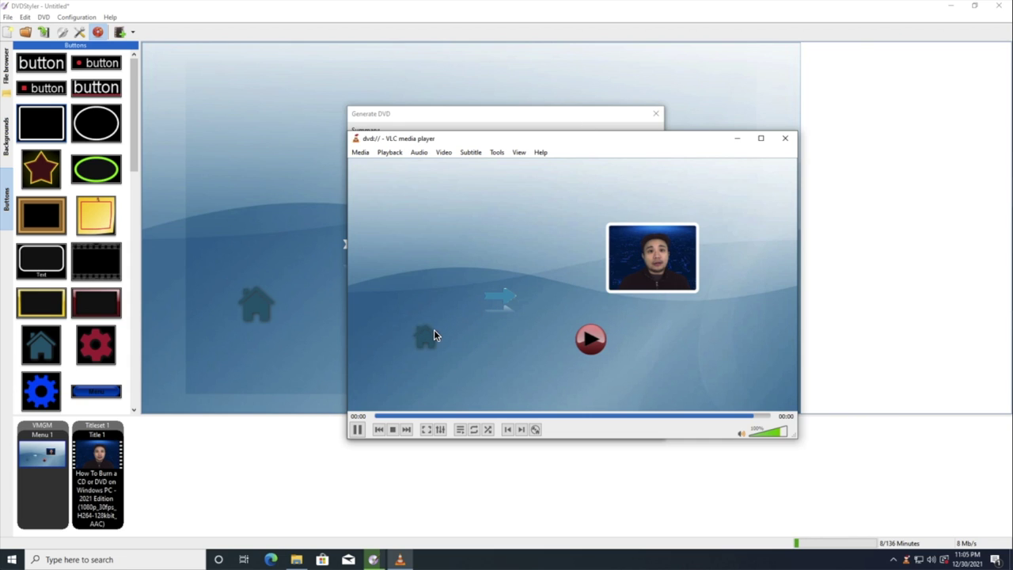
# Highlight the play button in the VLC preview menu, then close VLC.
pyautogui.click(543, 119)
pyautogui.hotkey('alt', 'Tab')
pyautogui.click(785, 138)
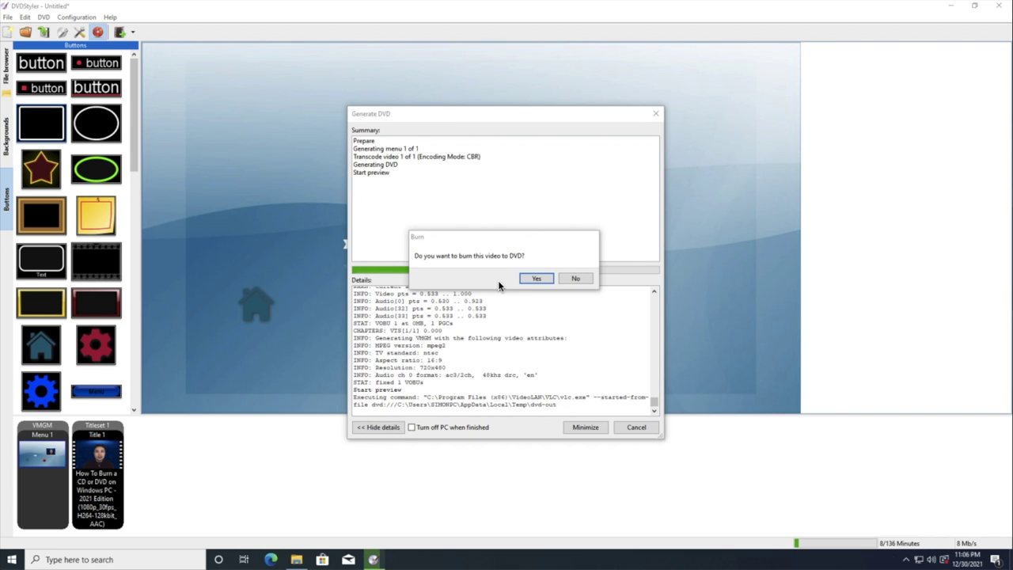
# Confirm burning to DVD and close the window once it reports 'Burning was successful'.
pyautogui.click(537, 278)
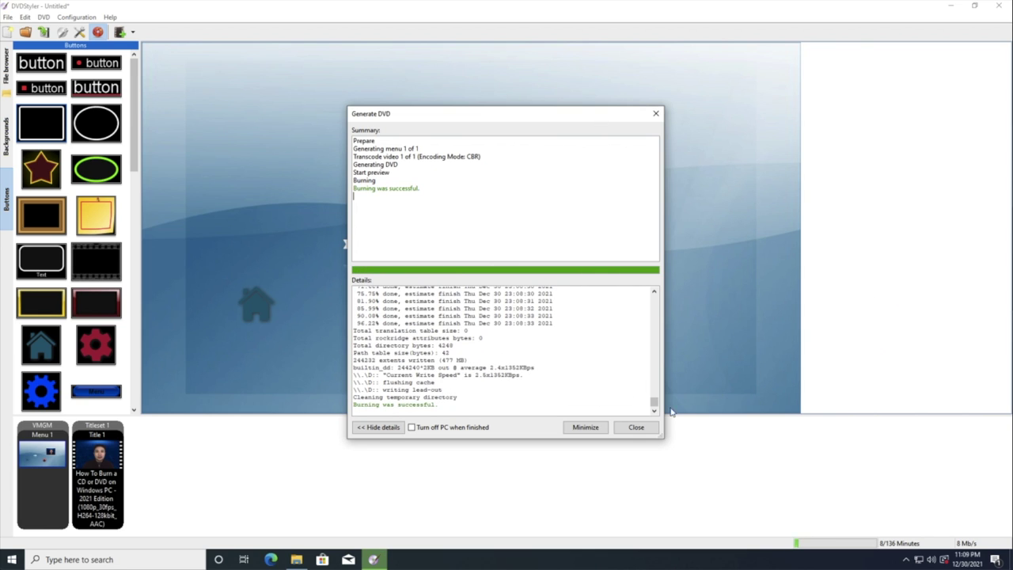
pyautogui.click(652, 429)
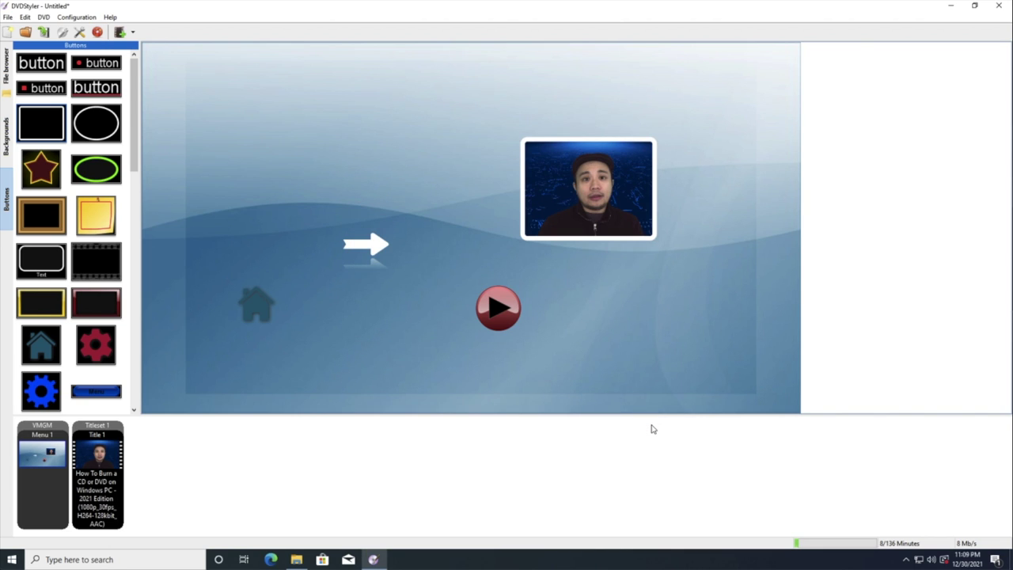